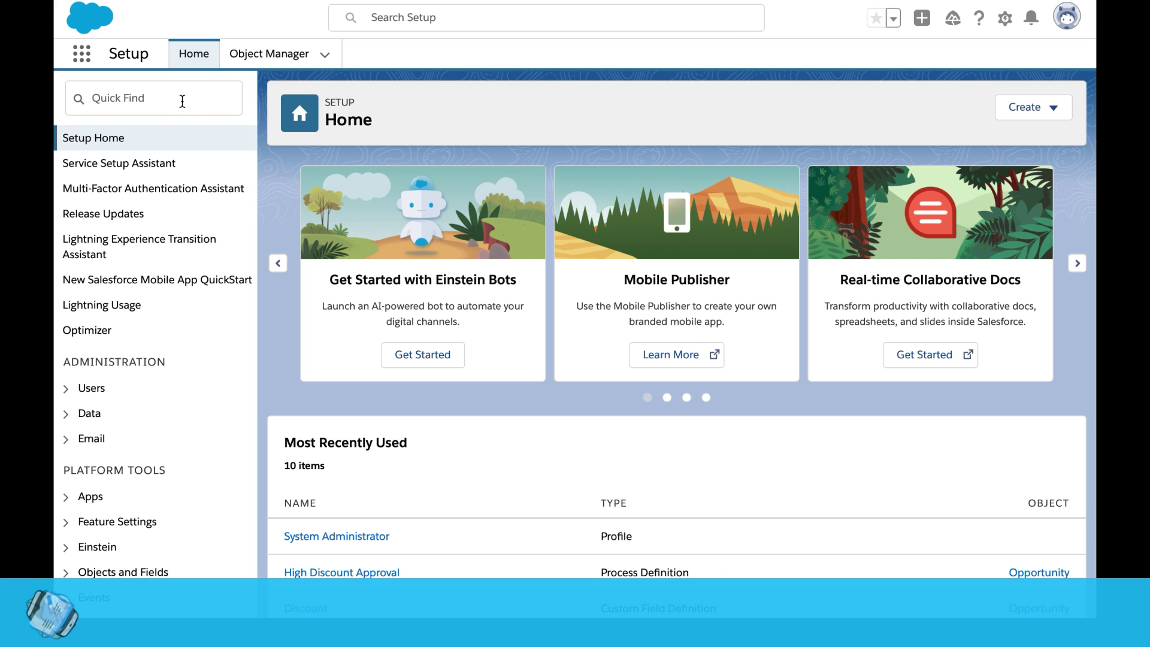
Search Setup for 'App' and open Lightning Experience App Manager
left_click(181, 100)
type("A")
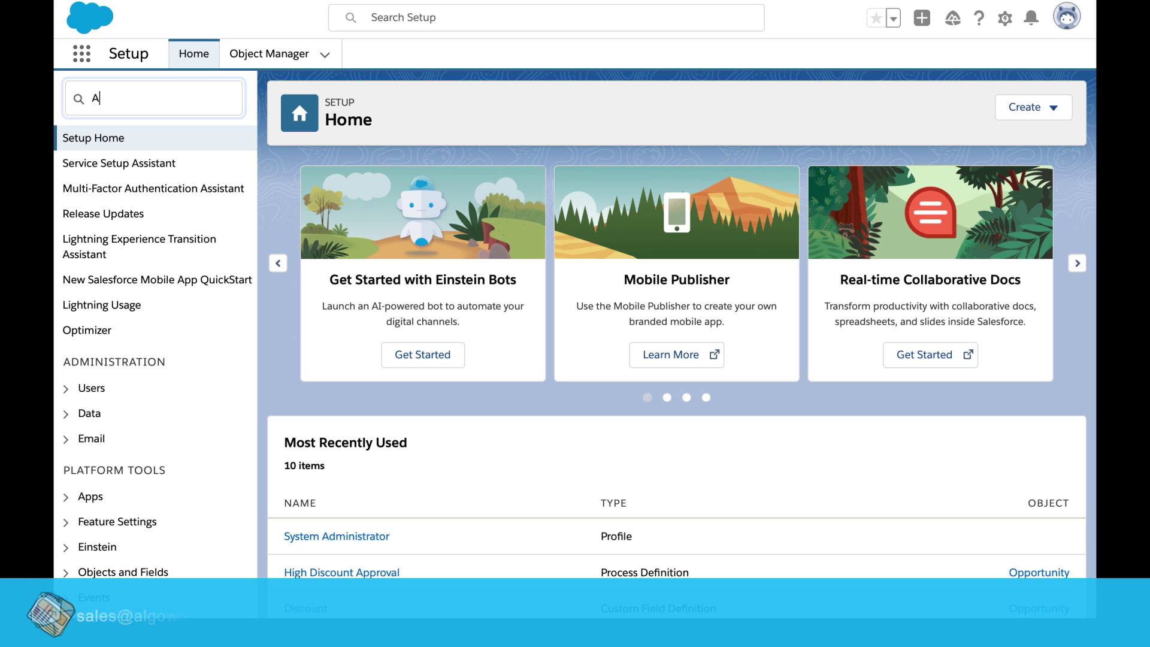
type("pp")
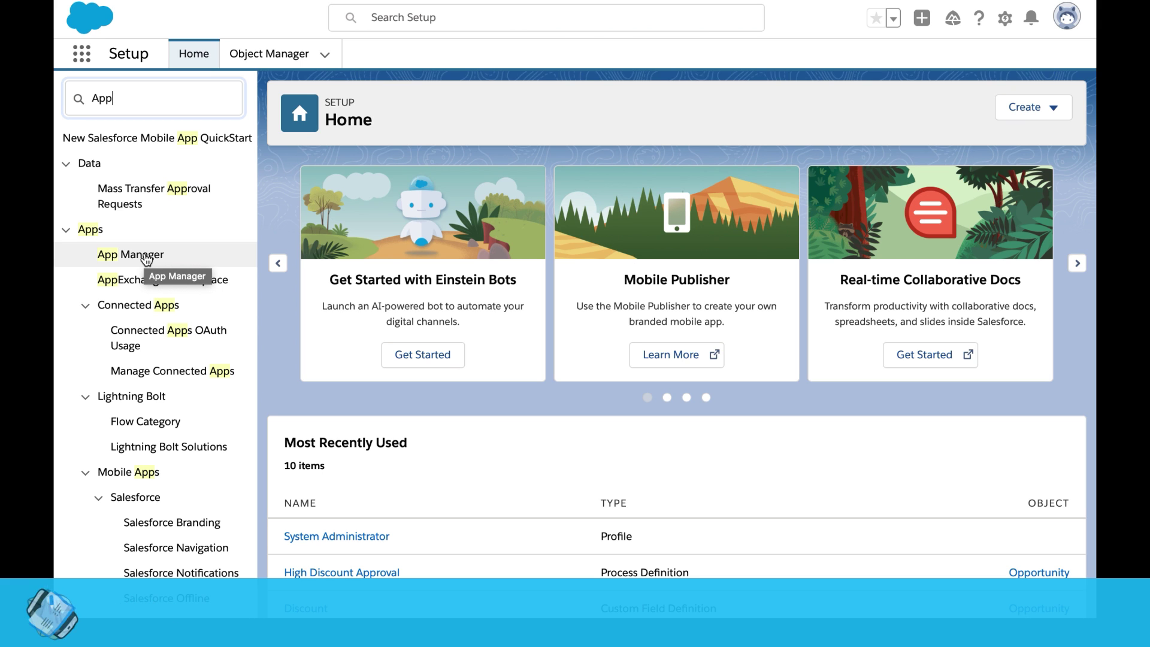
left_click(145, 259)
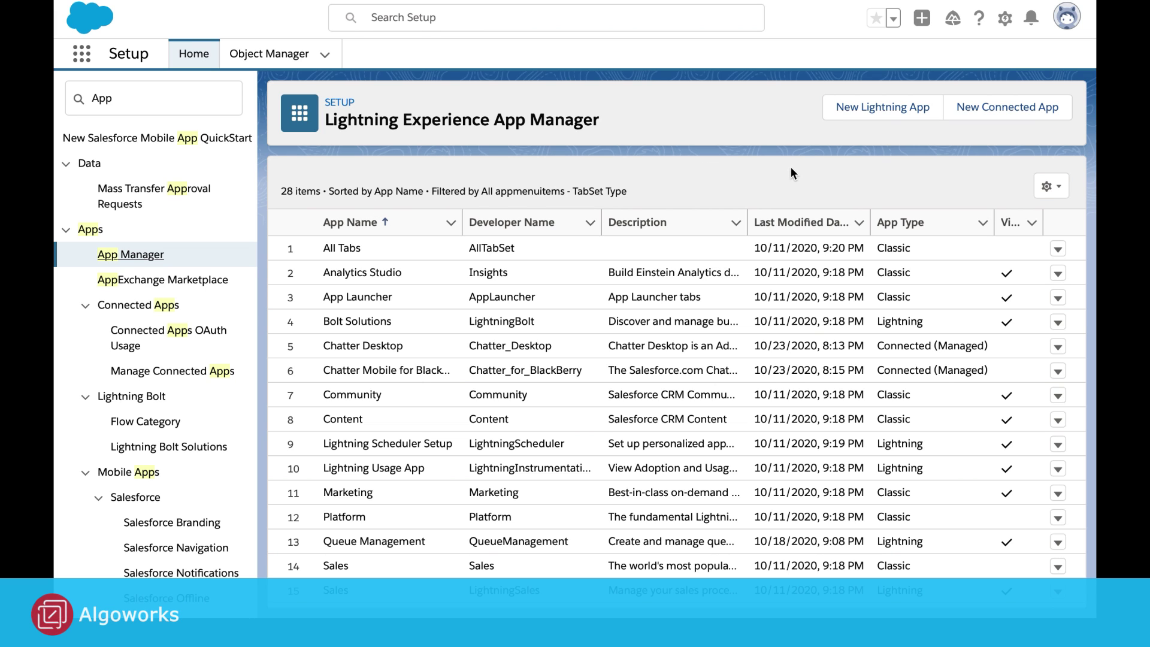
Start a new Lightning app with App Name 'IT Services' and developer name IT_Services
left_click(859, 111)
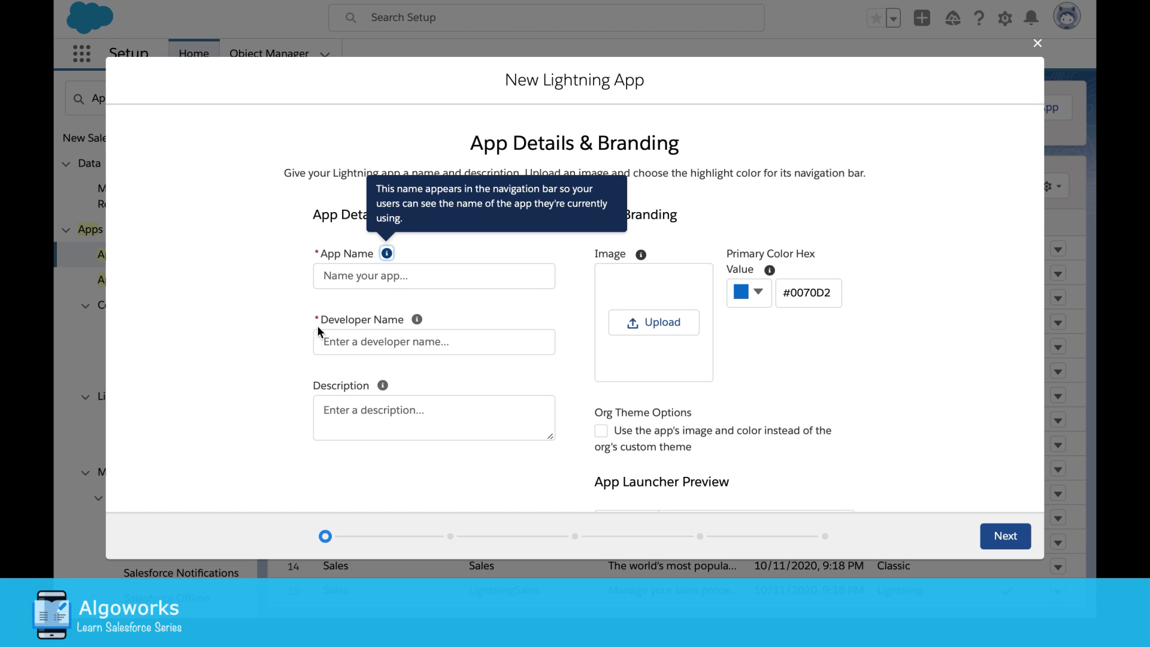
left_click(333, 281)
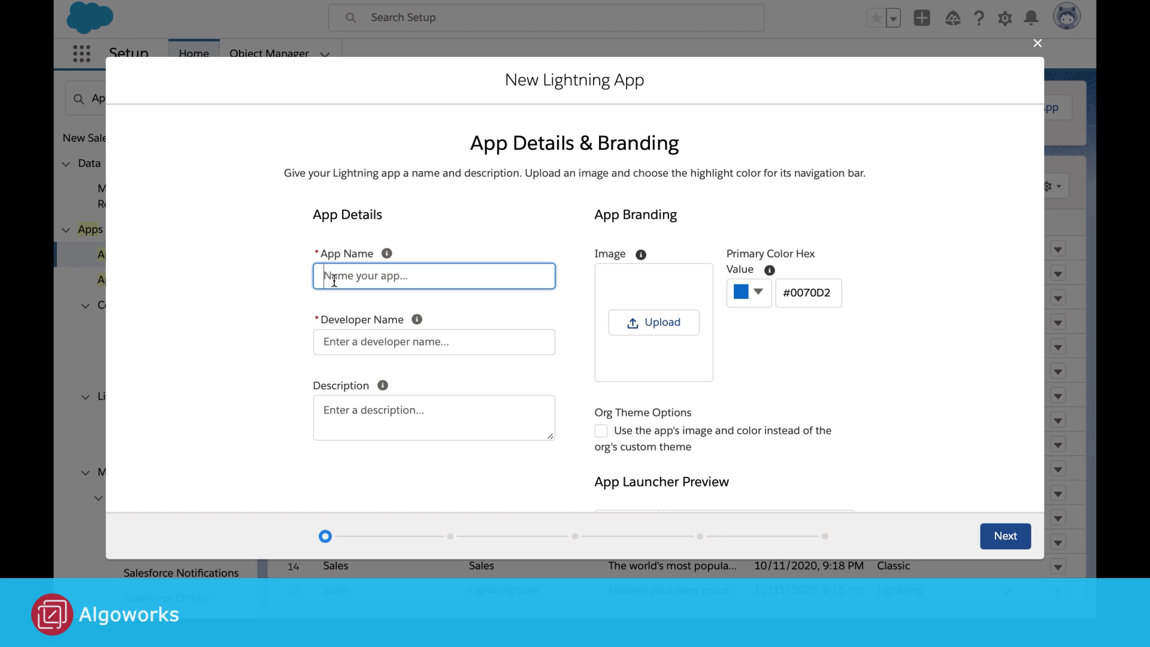
type("IT")
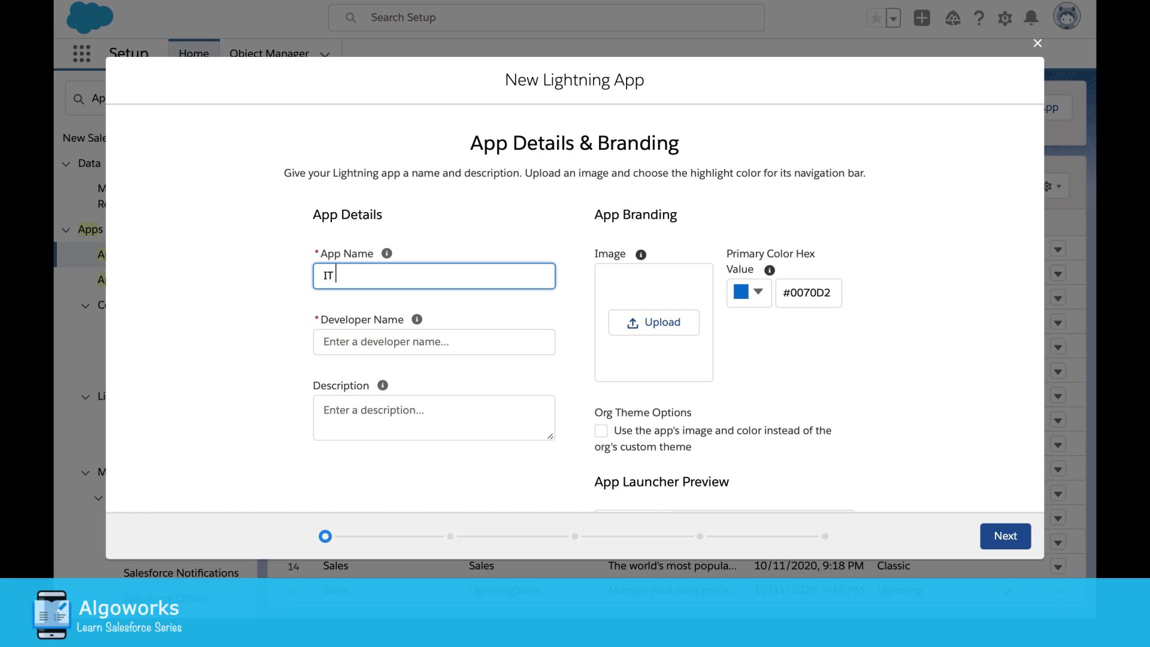
type(" es")
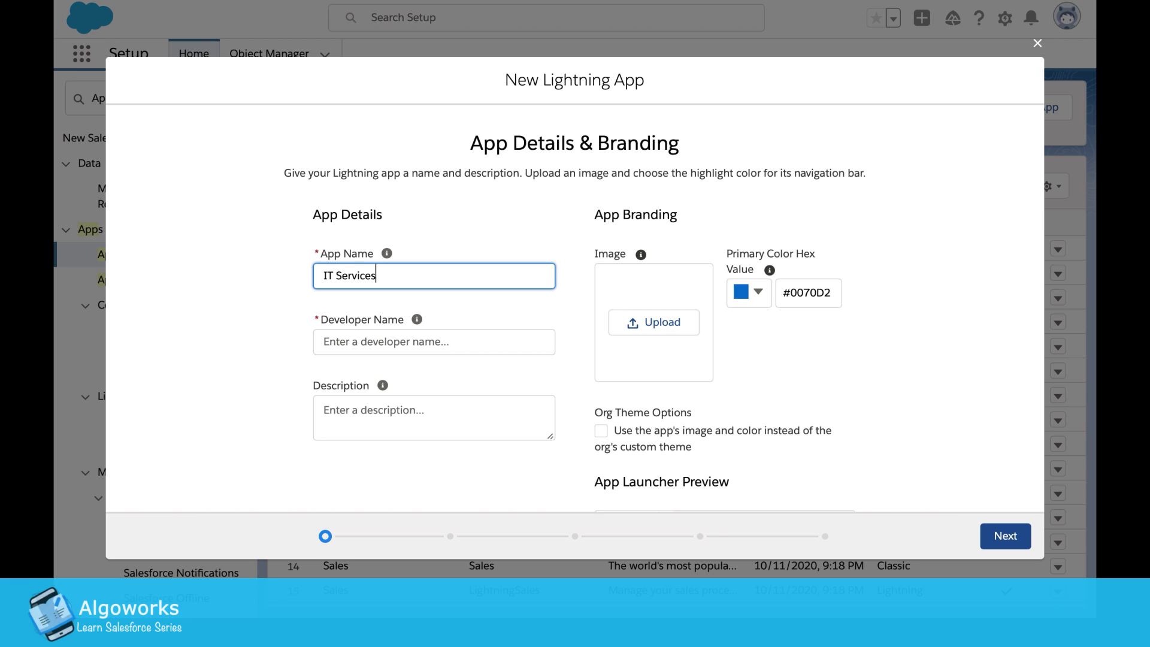
left_click(365, 341)
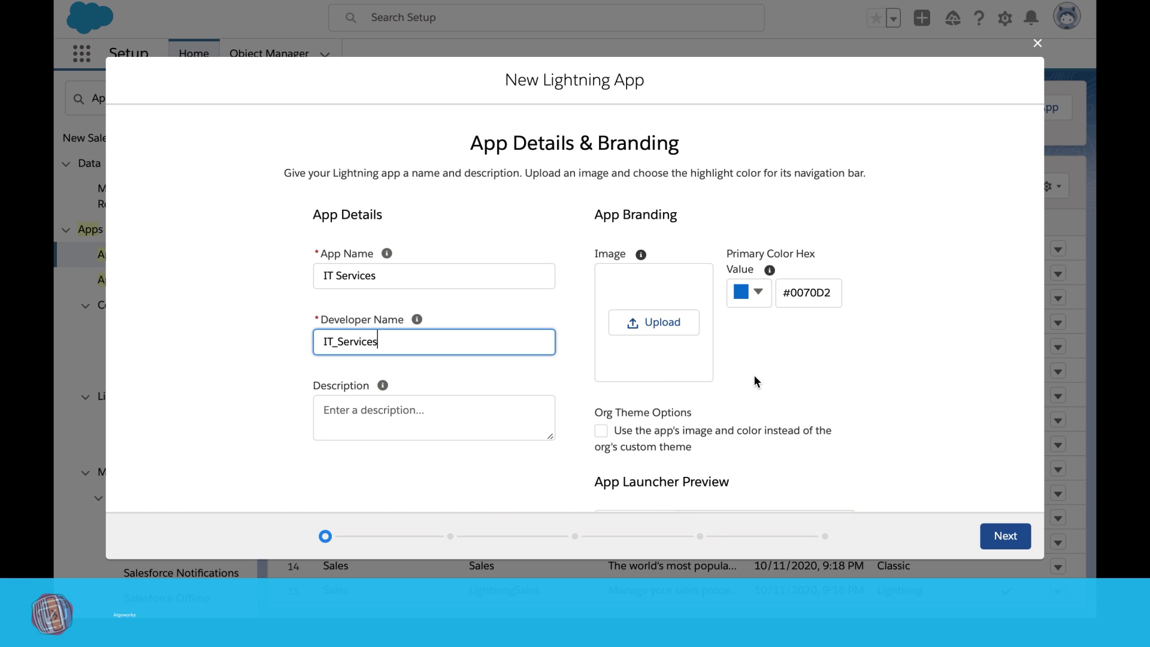
Keep the default #0070D2 colour, add the description 'An app for IT services', and continue
left_click(762, 301)
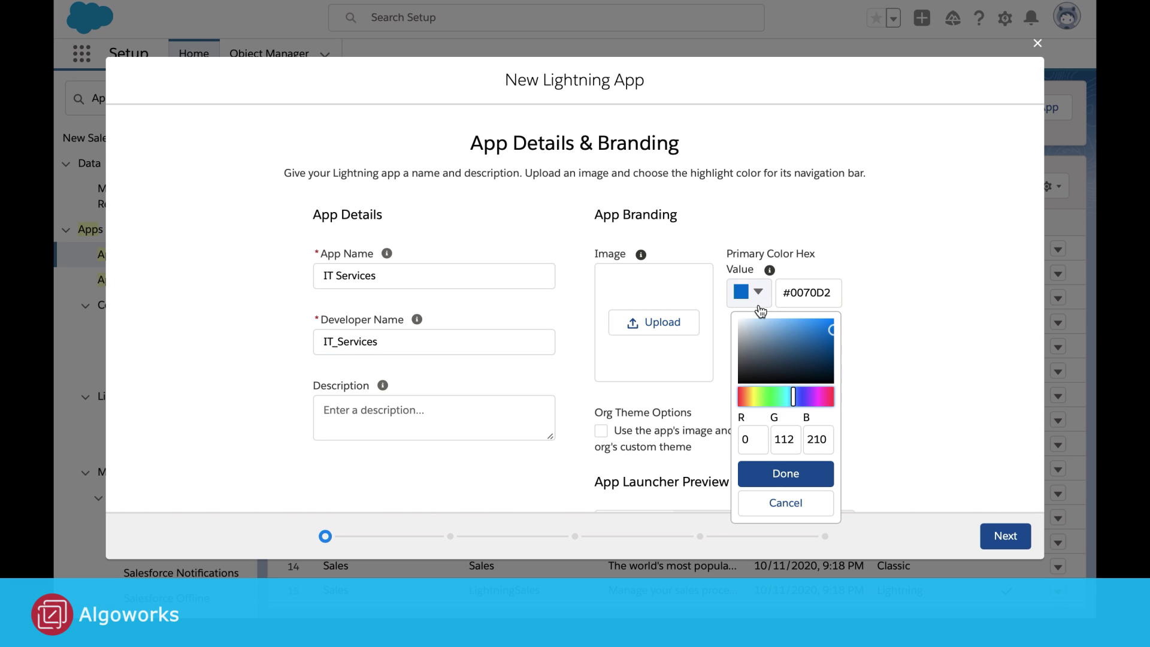
left_click(811, 517)
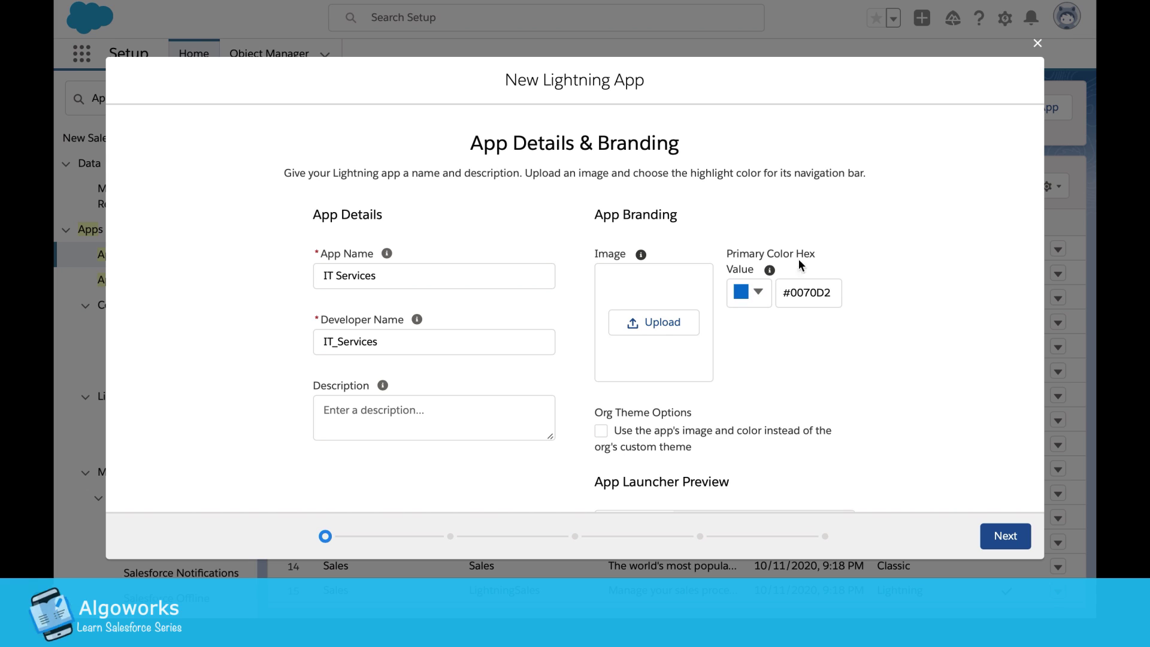
left_click(402, 415)
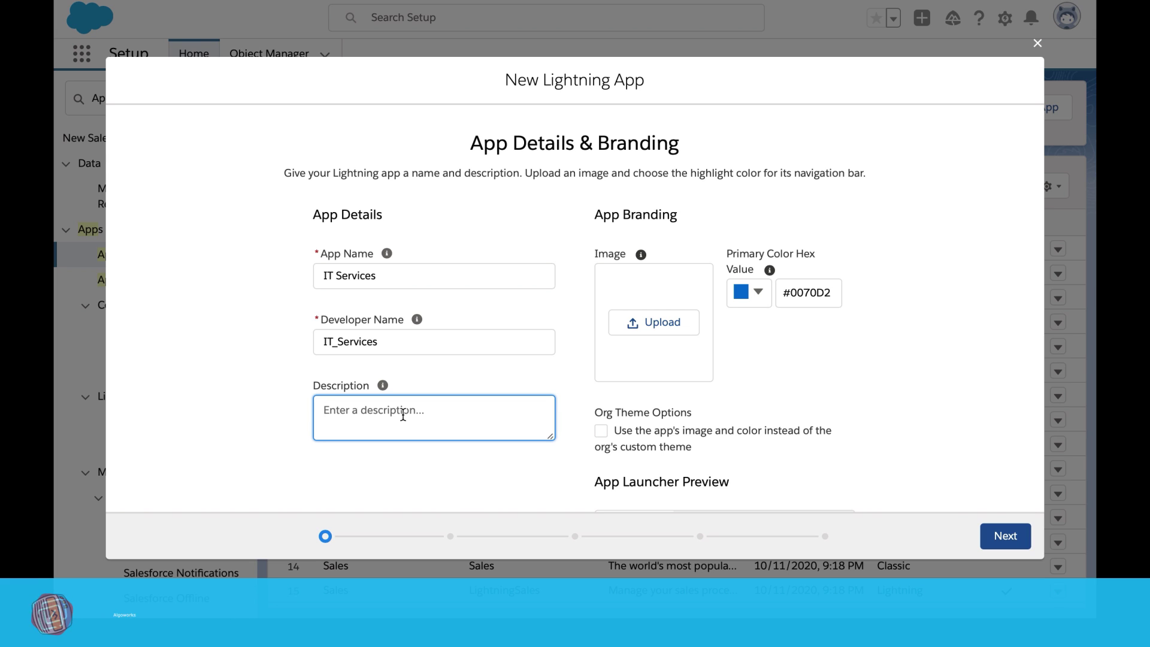
type("An app fo")
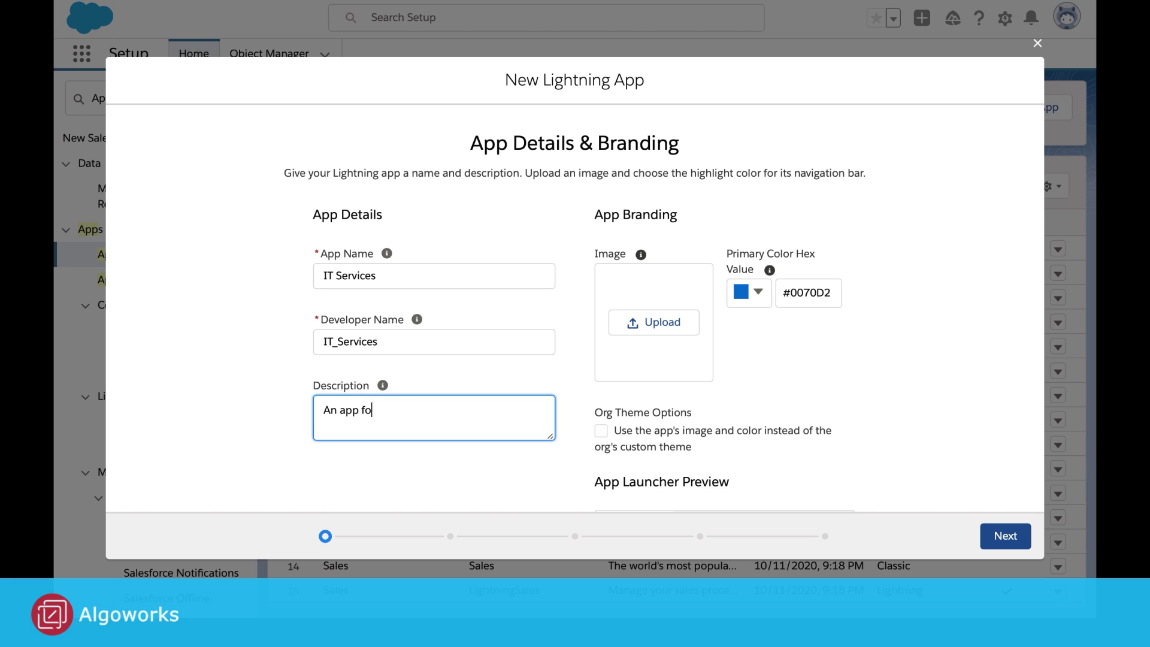
type("r IT servi")
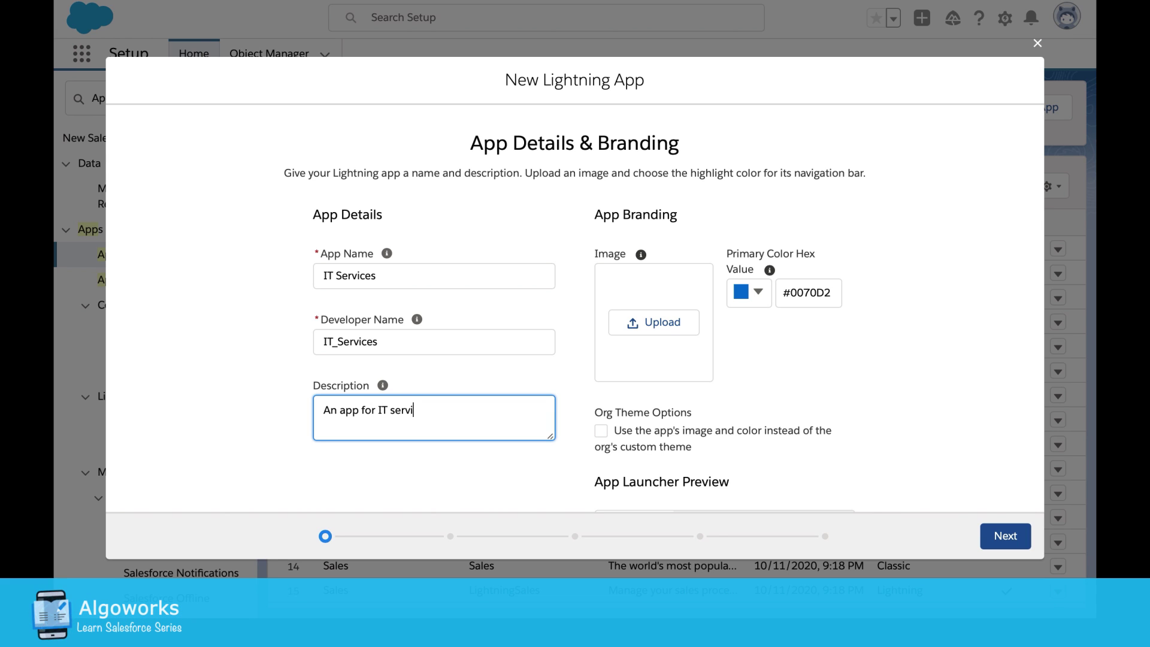
type("ces")
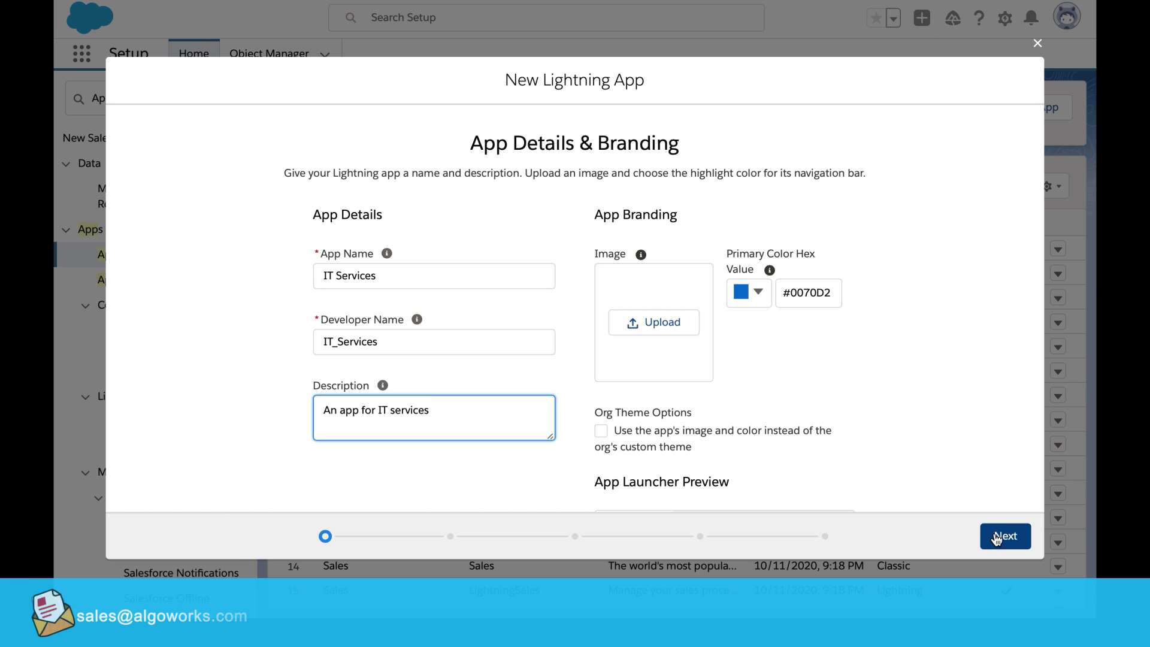
left_click(994, 492)
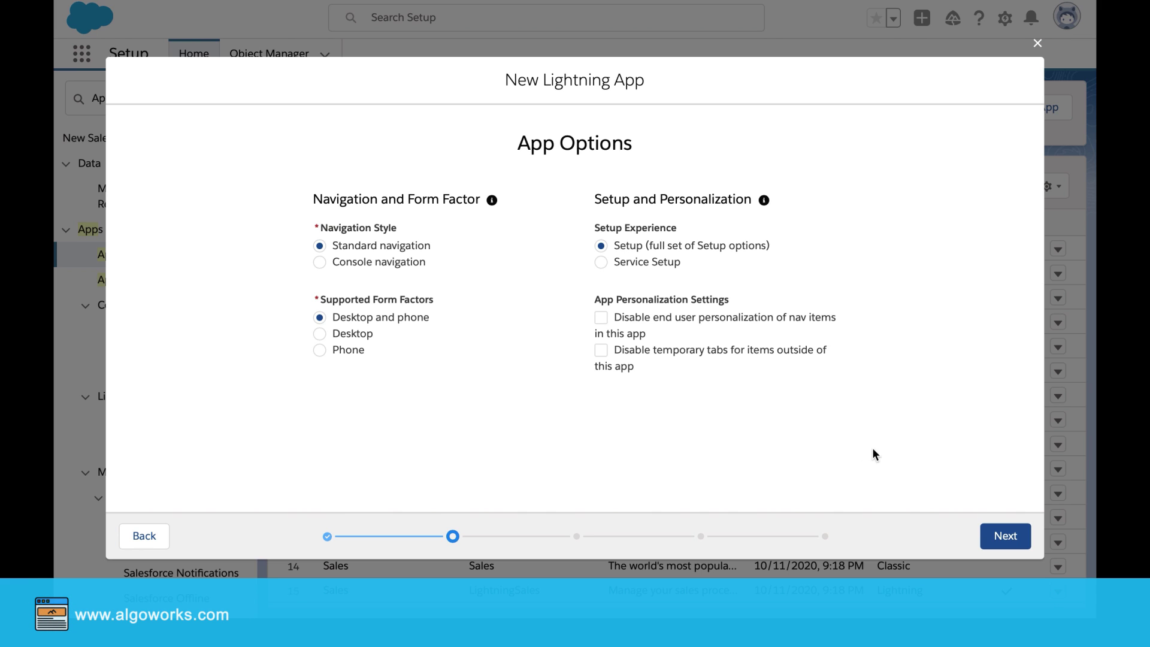
Leave Standard navigation and Desktop and phone selected, and continue to Utility Items
left_click(1002, 536)
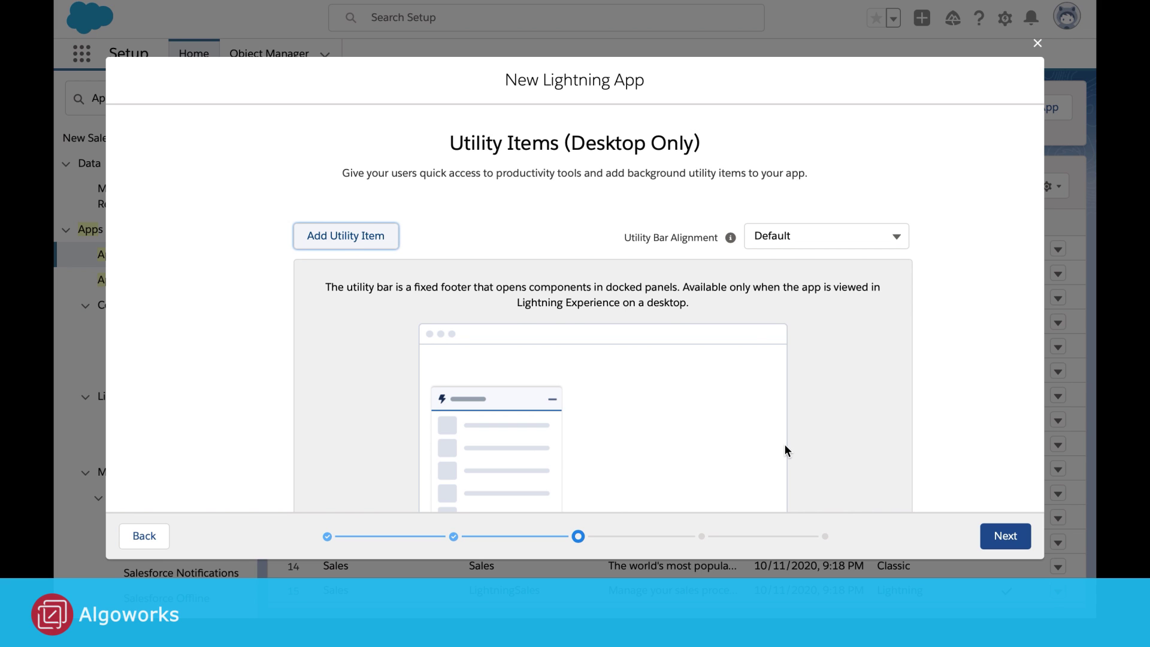
scroll(784, 443, "down", 1)
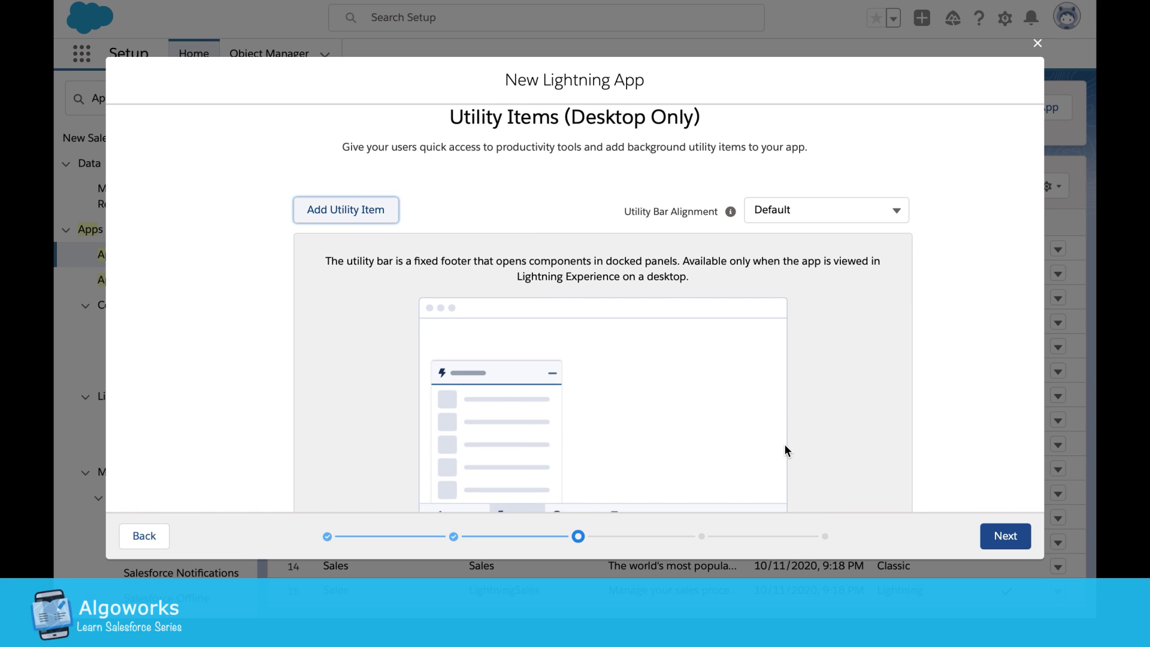
scroll(784, 445, "down", 3)
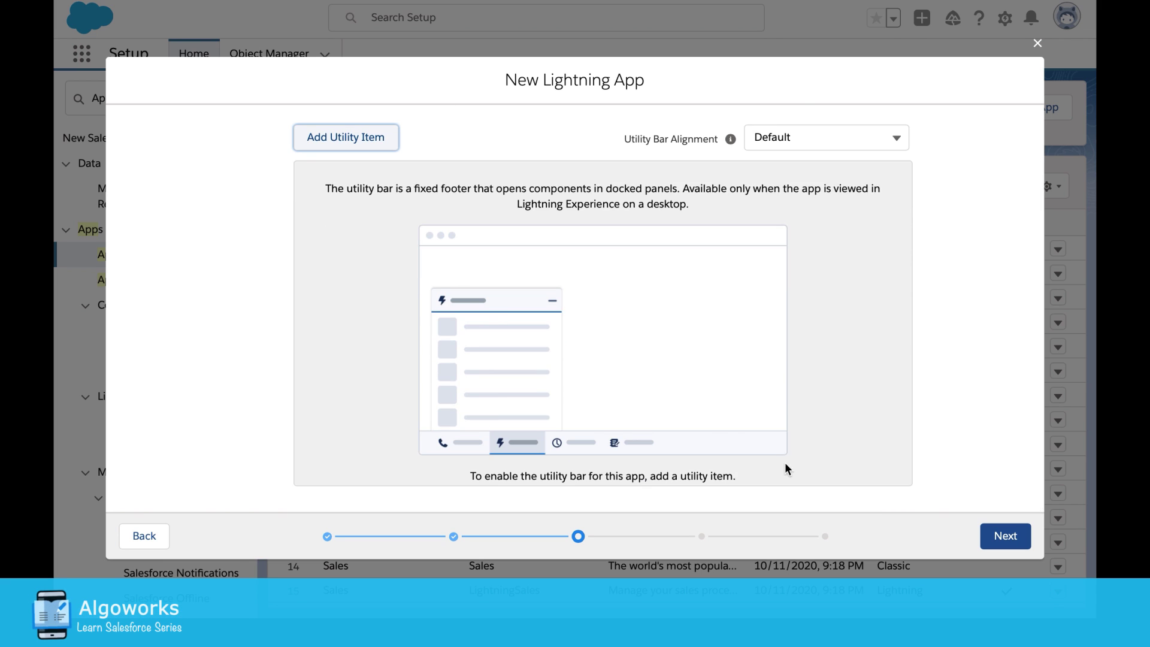
scroll(784, 463, "up", 4)
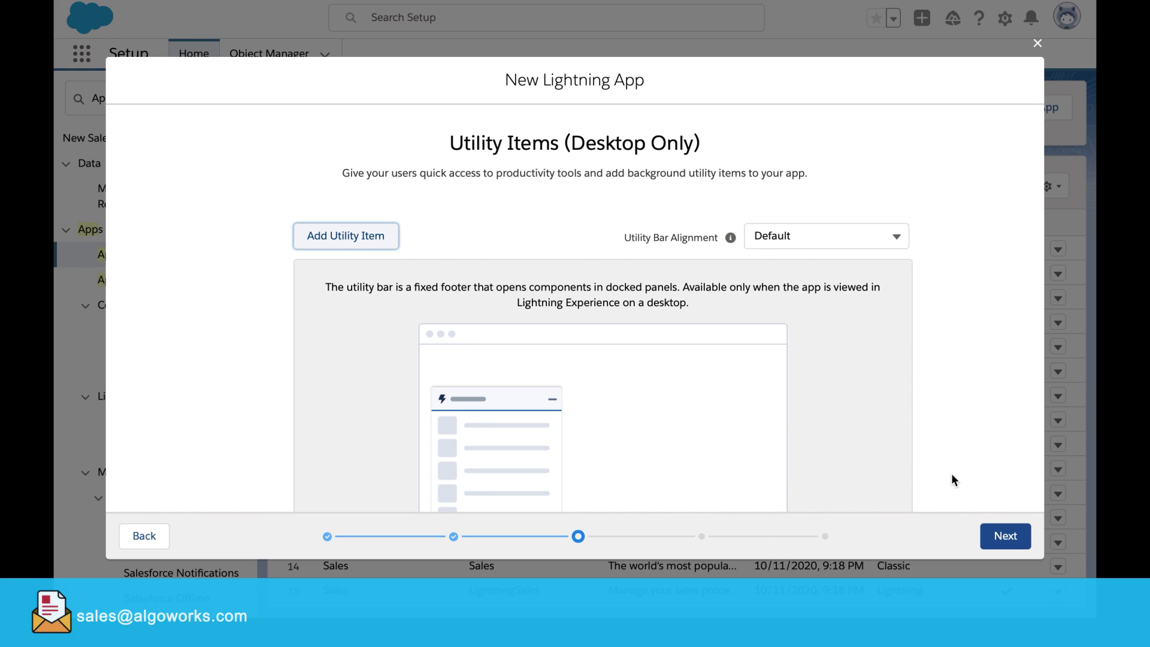
Skip utility items and add Home and Approval Requests to the navigation items
left_click(1005, 537)
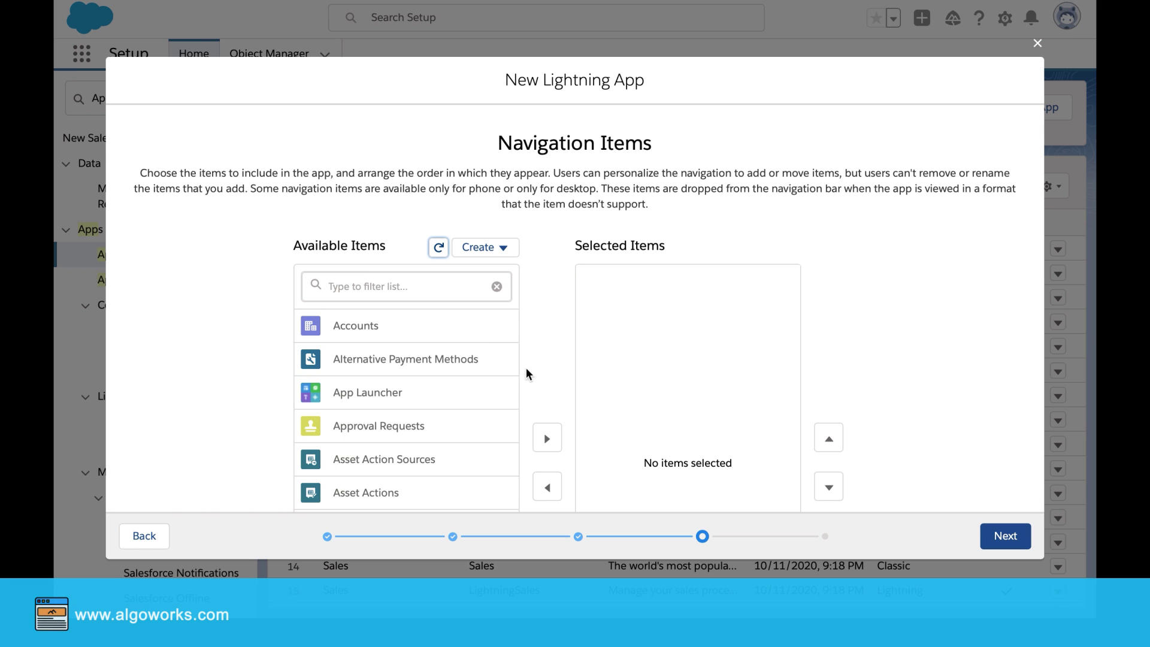
left_click(450, 291)
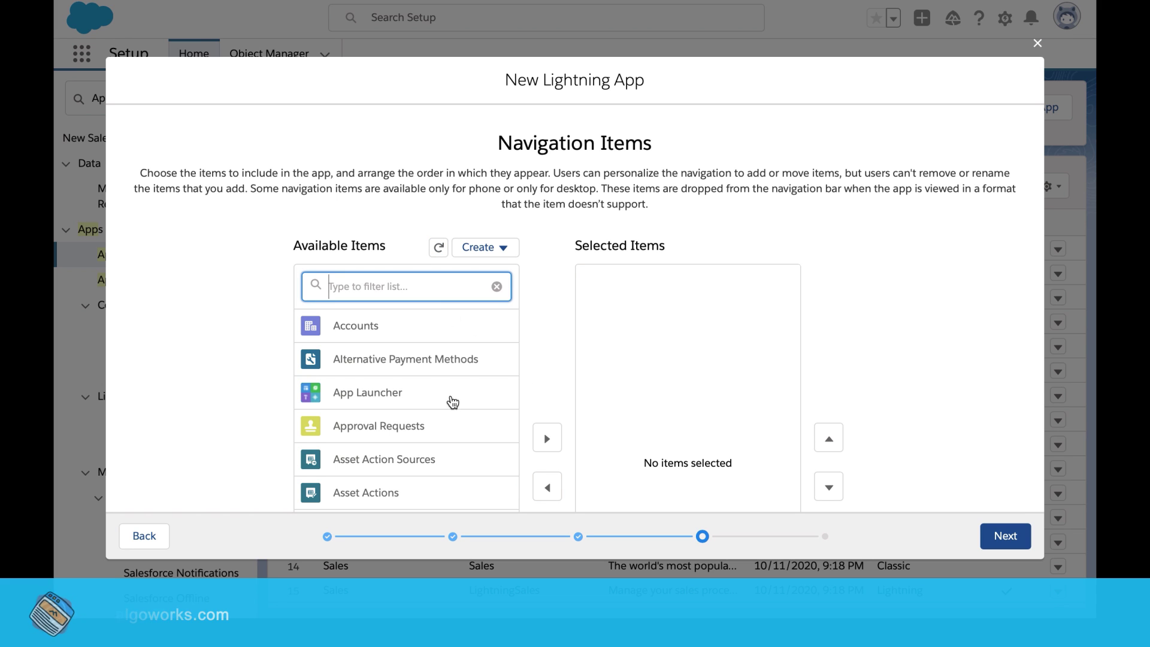
scroll(451, 404, "down", 1)
scroll(451, 404, "down", 2)
scroll(452, 404, "down", 3)
scroll(452, 403, "down", 3)
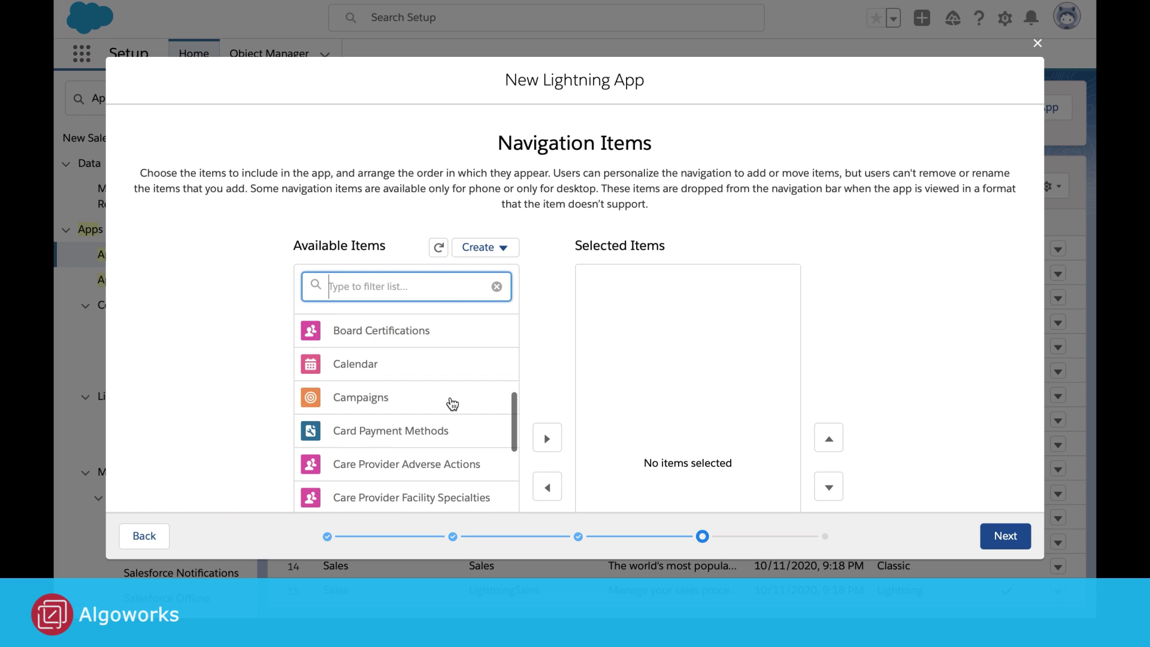
scroll(451, 403, "down", 3)
scroll(451, 403, "down", 5)
scroll(452, 404, "down", 5)
scroll(452, 403, "down", 4)
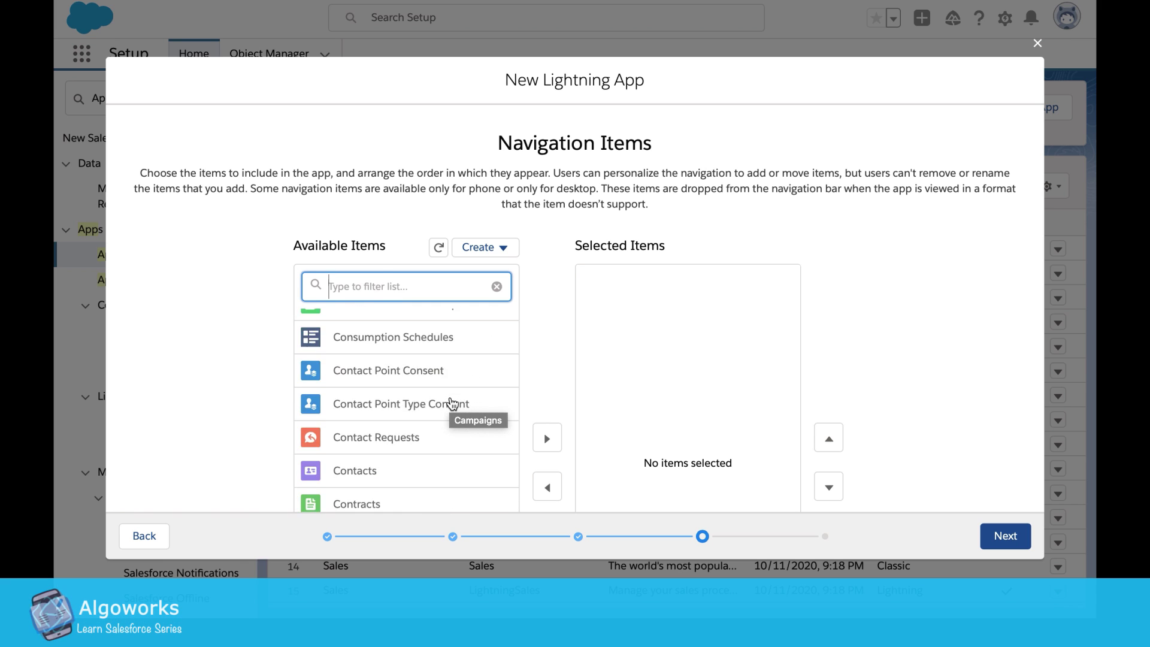
scroll(452, 403, "down", 5)
scroll(452, 404, "down", 2)
scroll(452, 413, "up", 3)
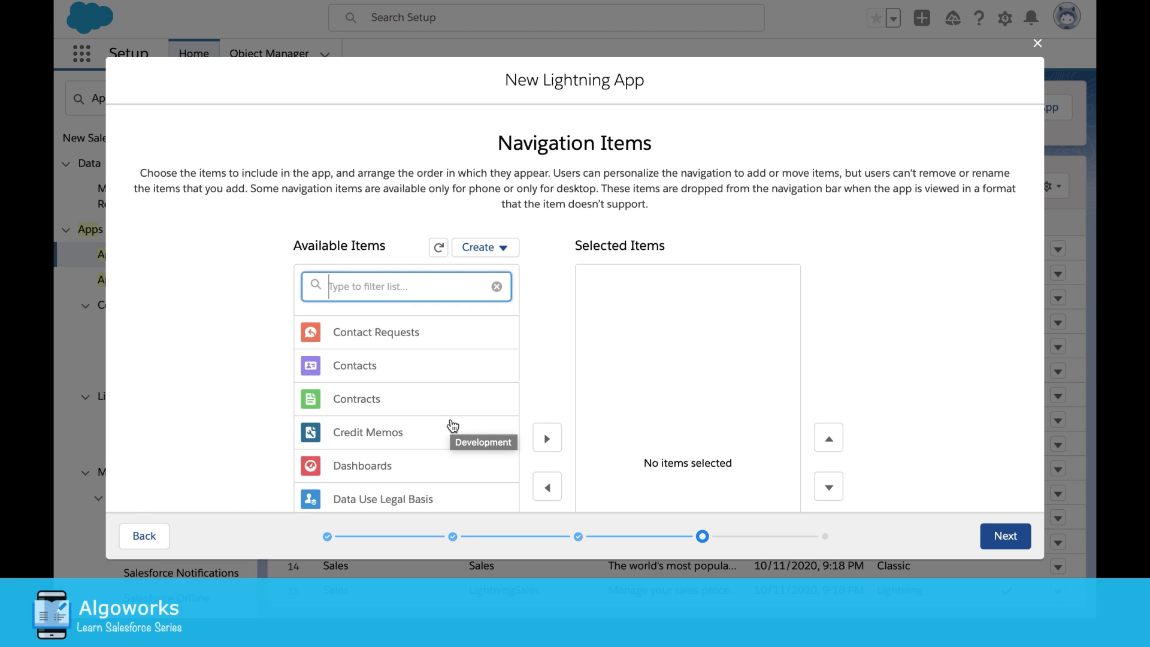
scroll(452, 425, "down", 3)
scroll(452, 426, "down", 1)
scroll(452, 425, "up", 5)
scroll(452, 425, "up", 10)
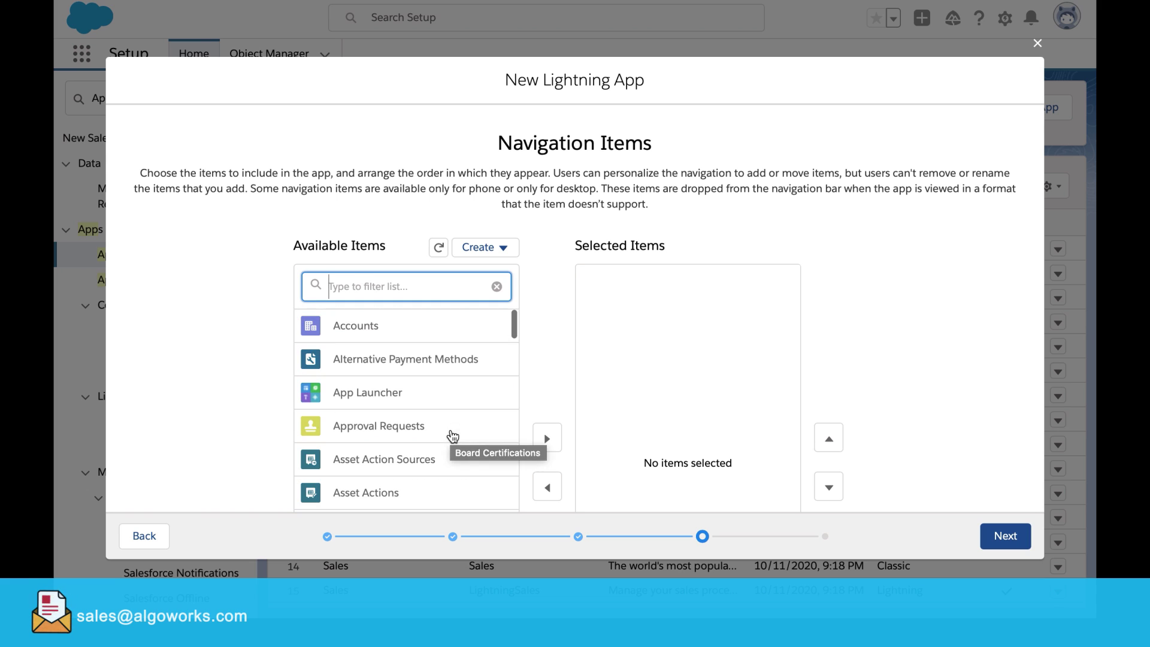
type("home")
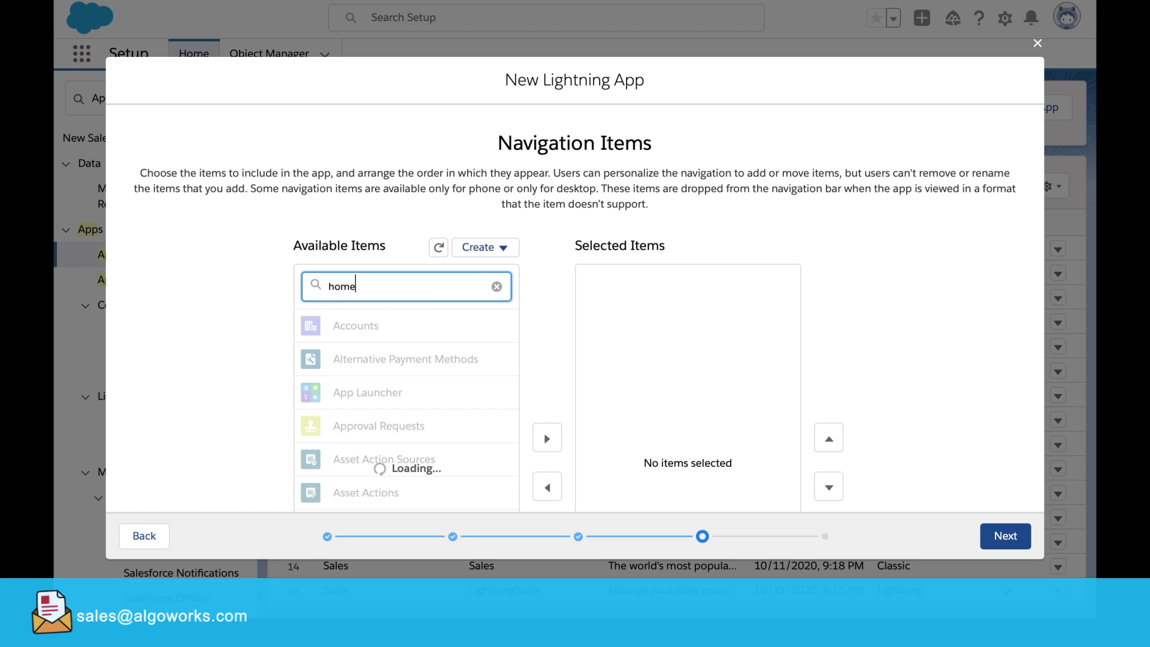
left_click(419, 360)
scroll(419, 360, "down", 2)
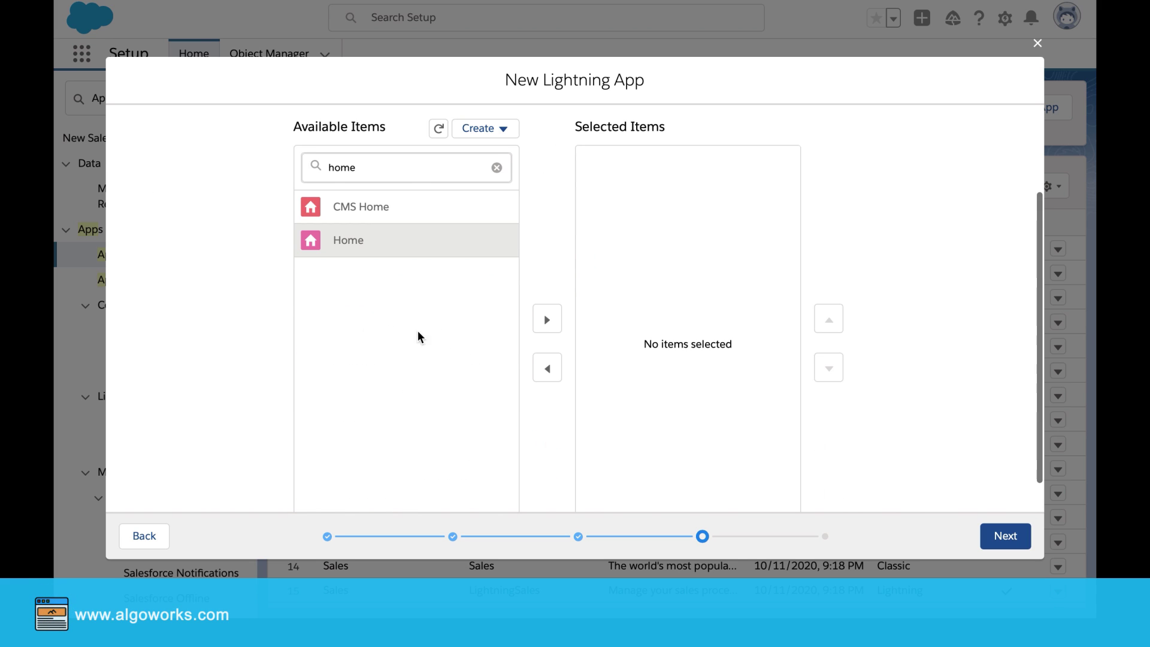
left_click(547, 319)
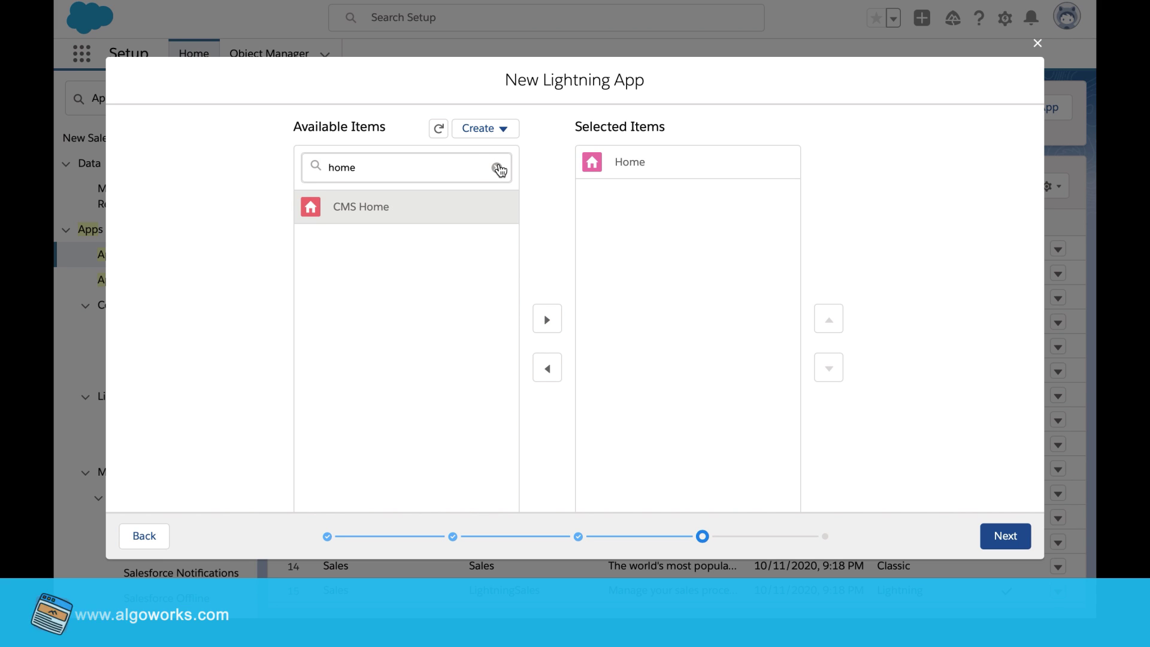
left_click(496, 167)
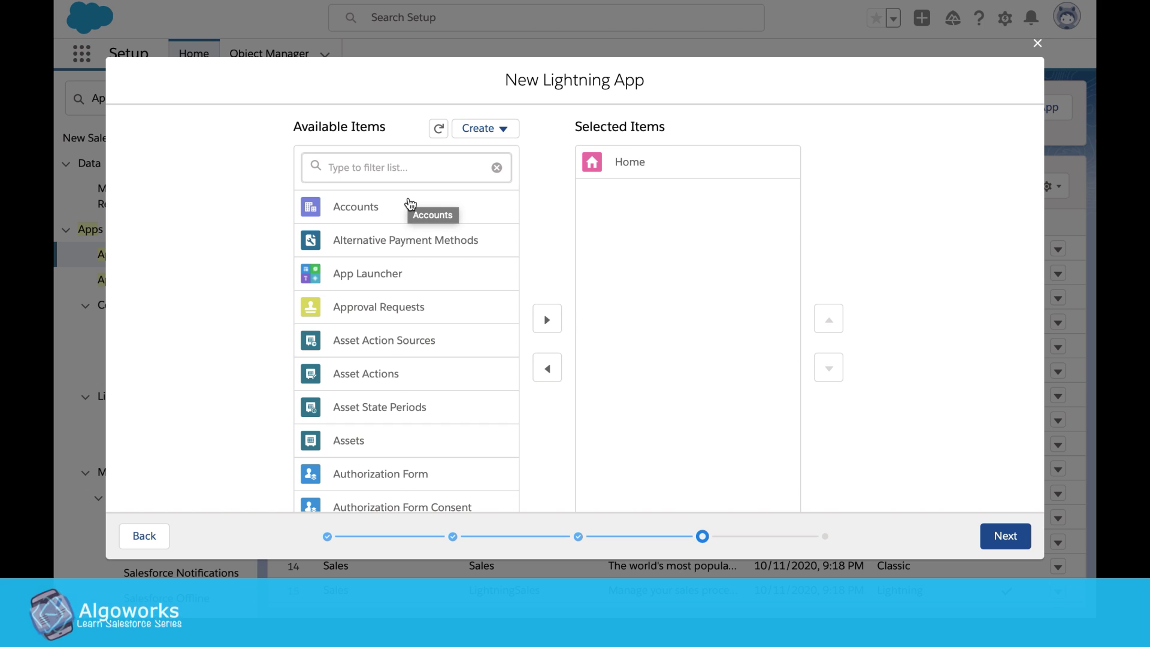
left_click(409, 204)
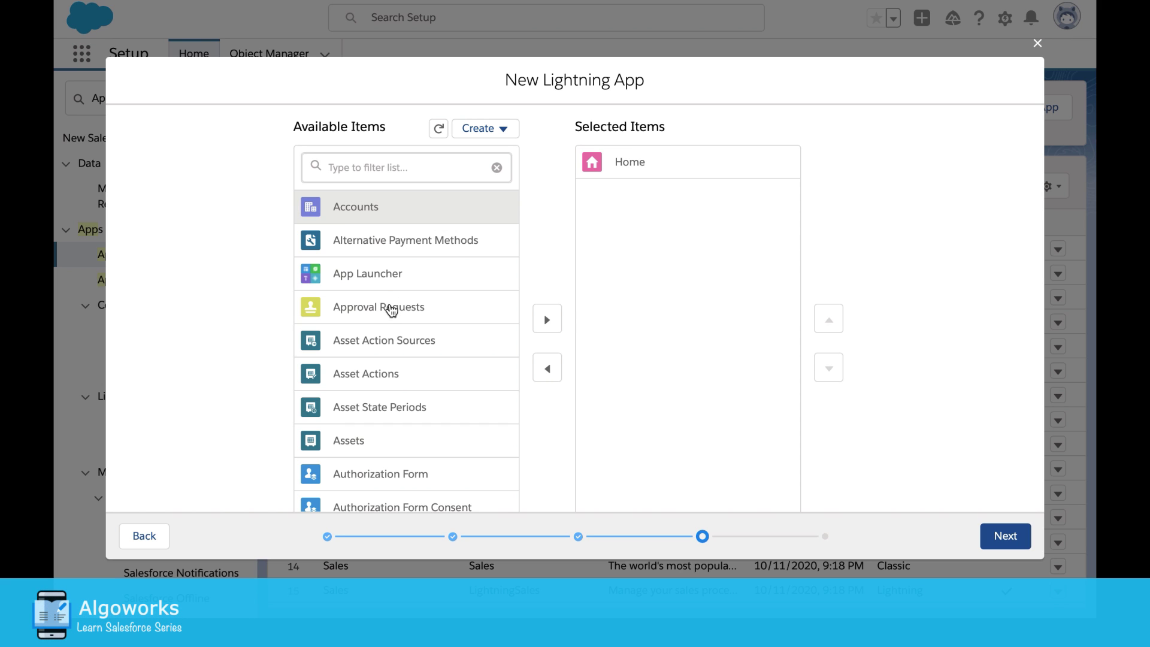
left_click(391, 310)
left_click(545, 321)
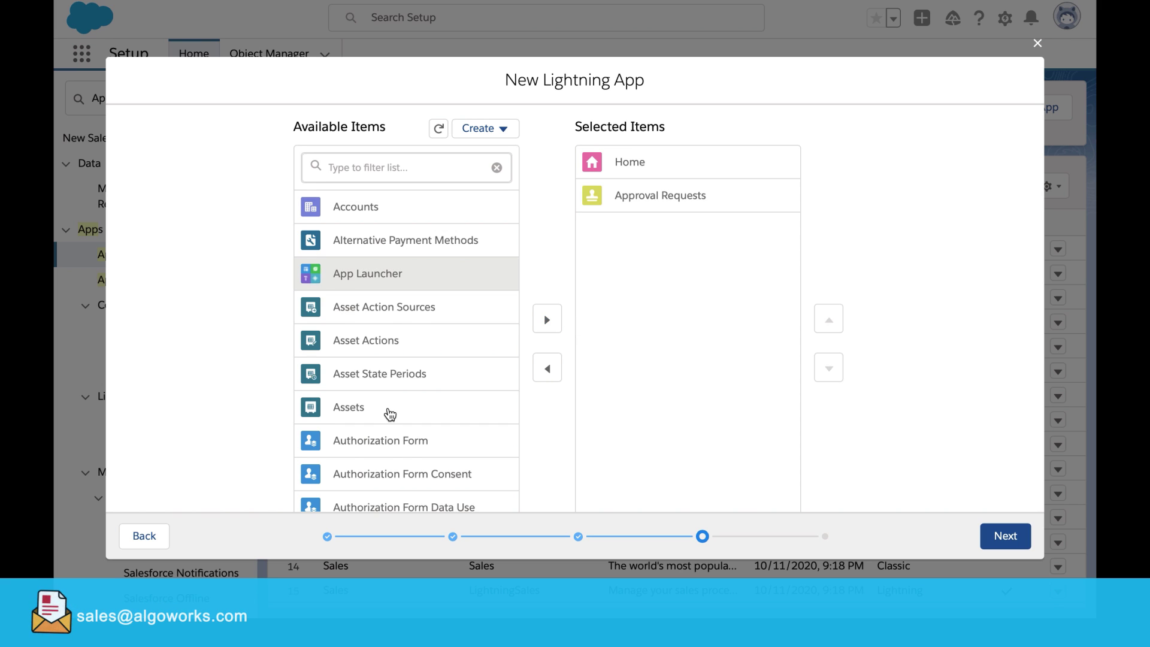
scroll(389, 413, "down", 4)
scroll(389, 414, "down", 2)
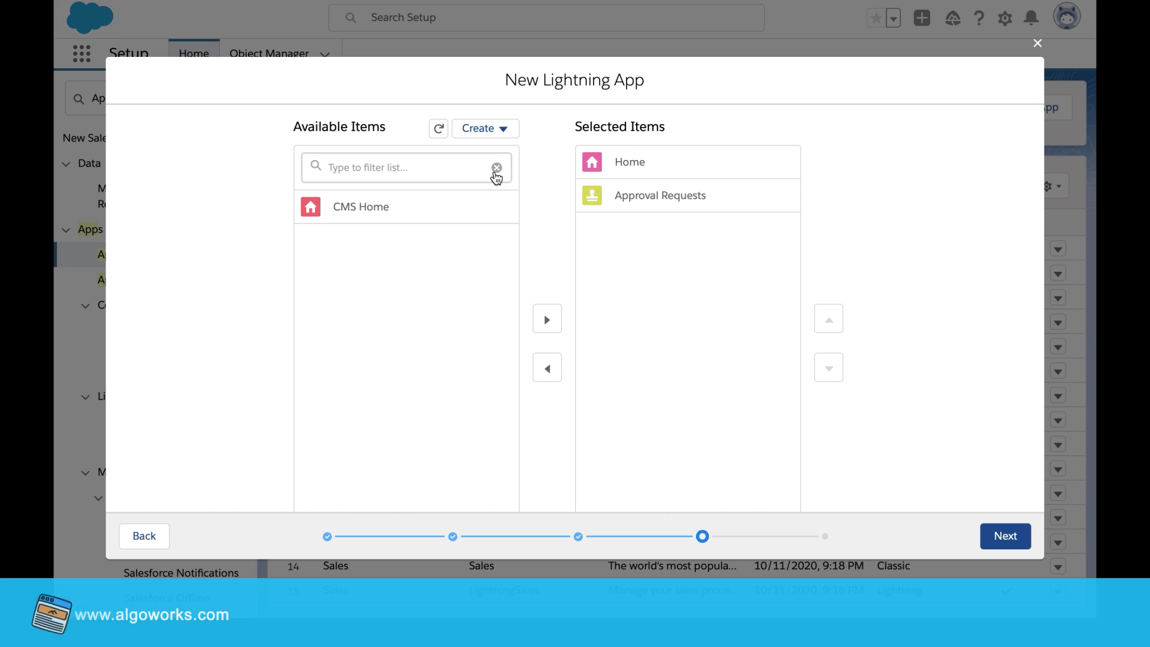
Add Calendar and Accounts to the navigation items and continue to User Profiles
left_click(444, 168)
type("ca")
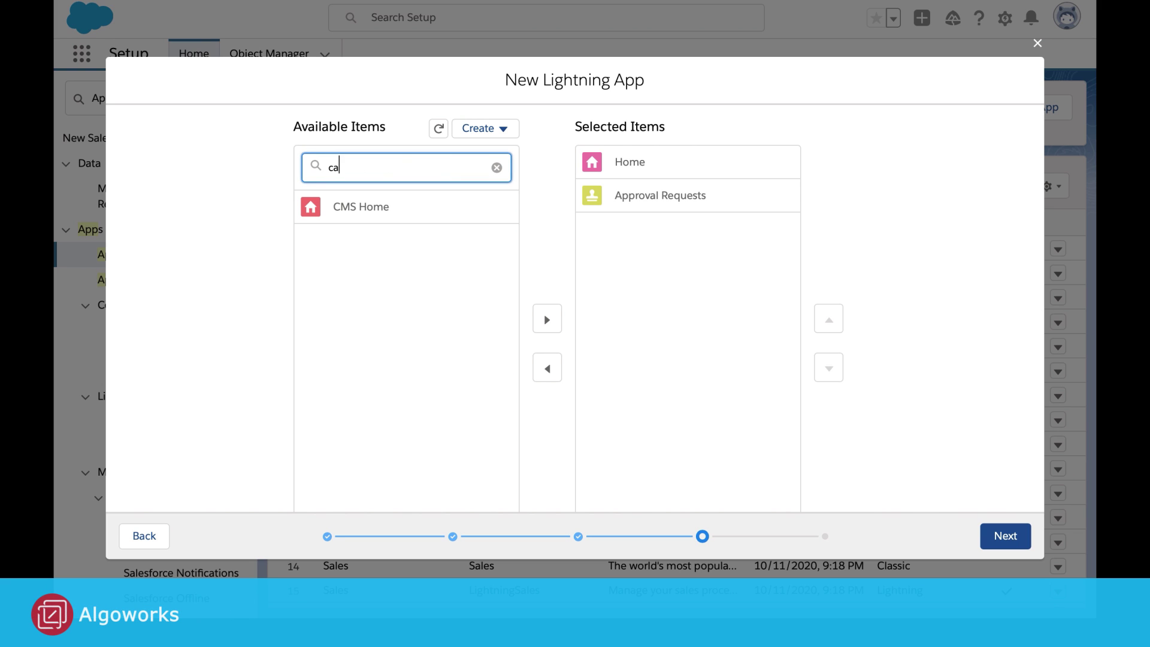
type("len")
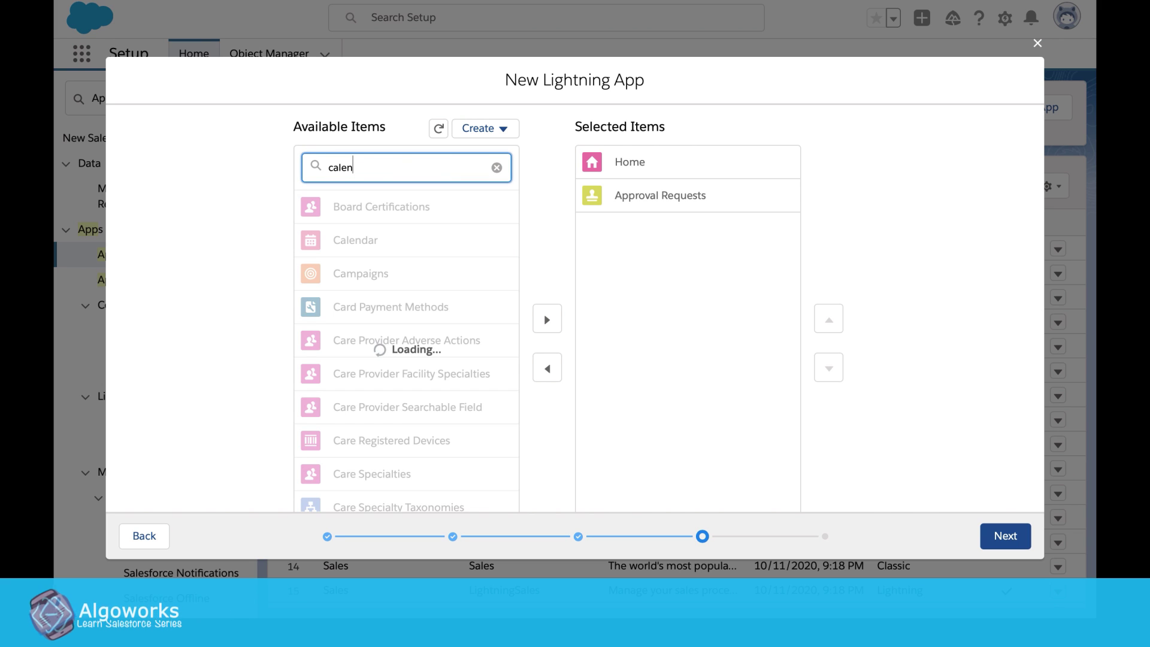
left_click(420, 206)
left_click(546, 322)
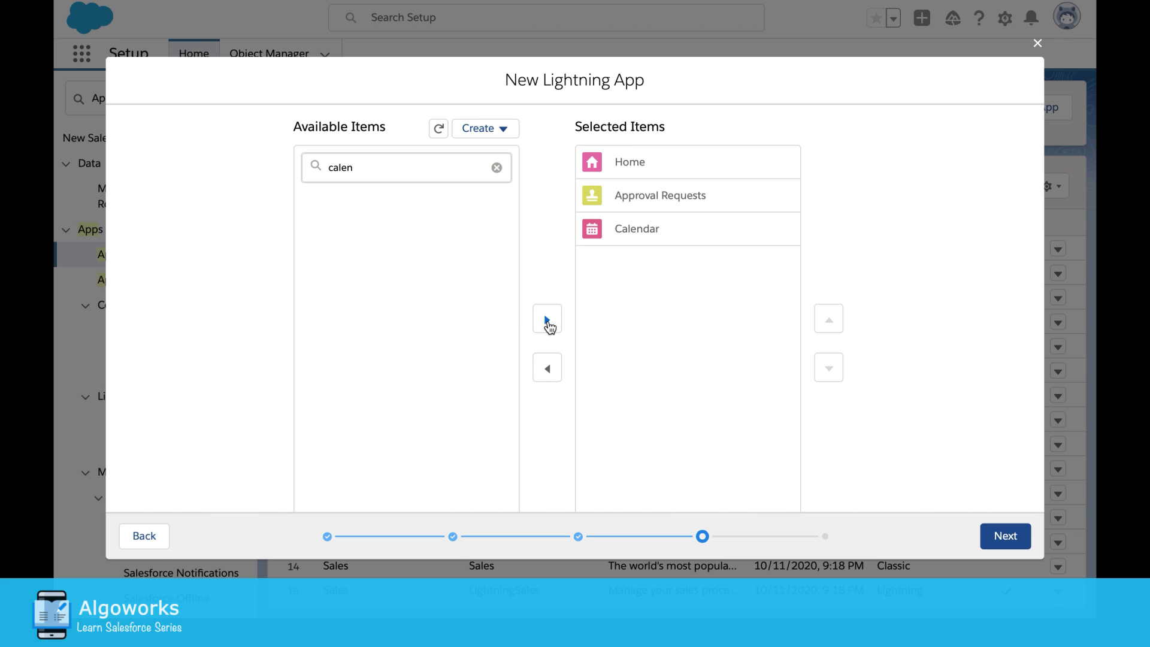
left_click(423, 168)
key("BackSpace")
key("BackSpace")
key("BackSpace")
key("BackSpace")
key("BackSpace")
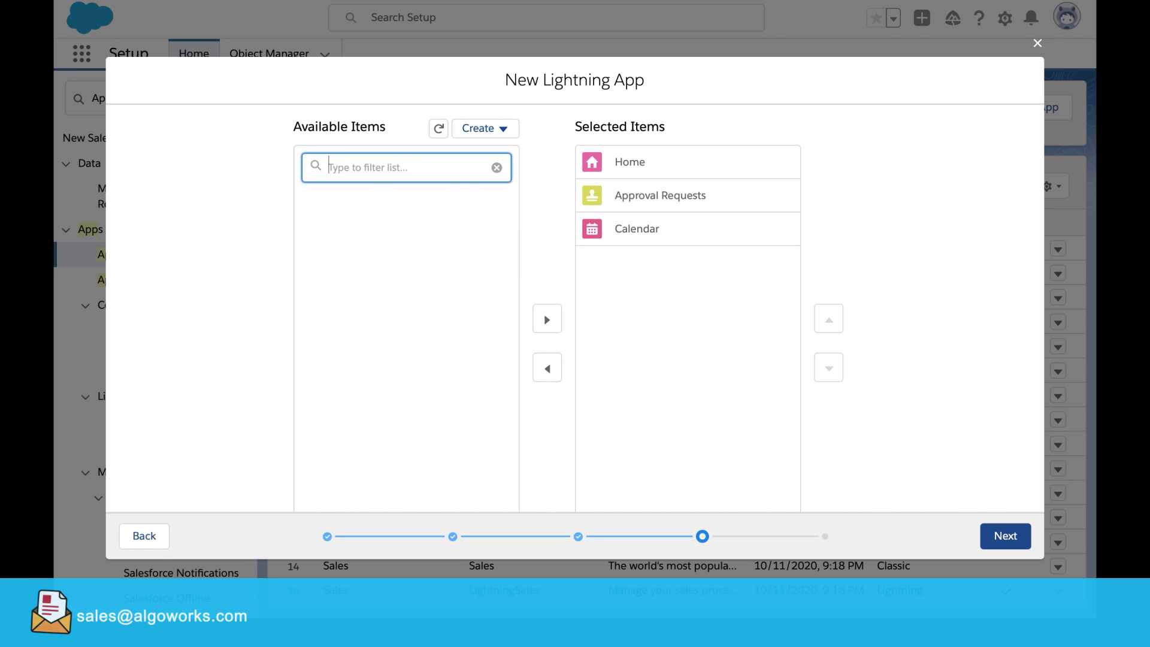
type("account")
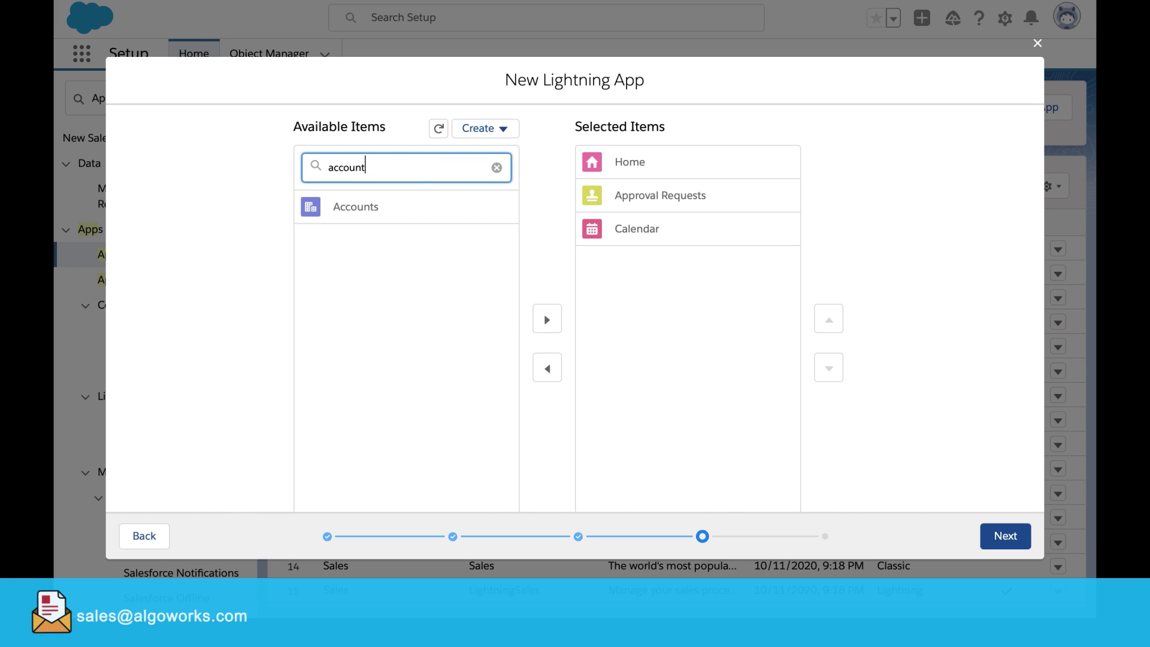
left_click(443, 208)
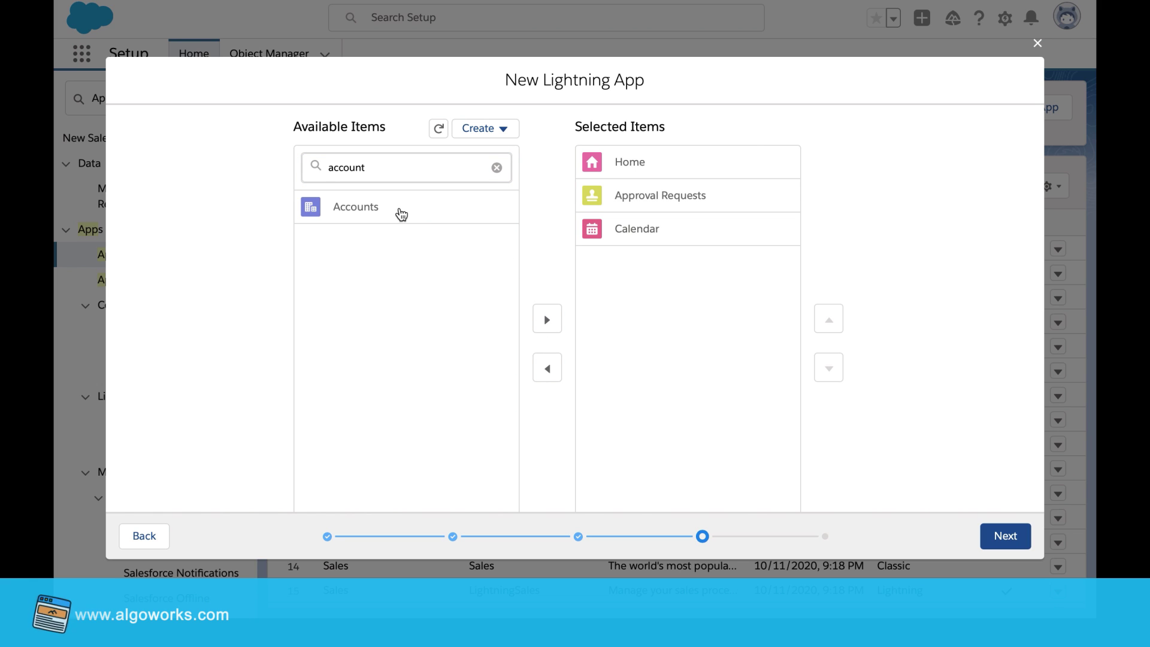
left_click(401, 214)
left_click(546, 322)
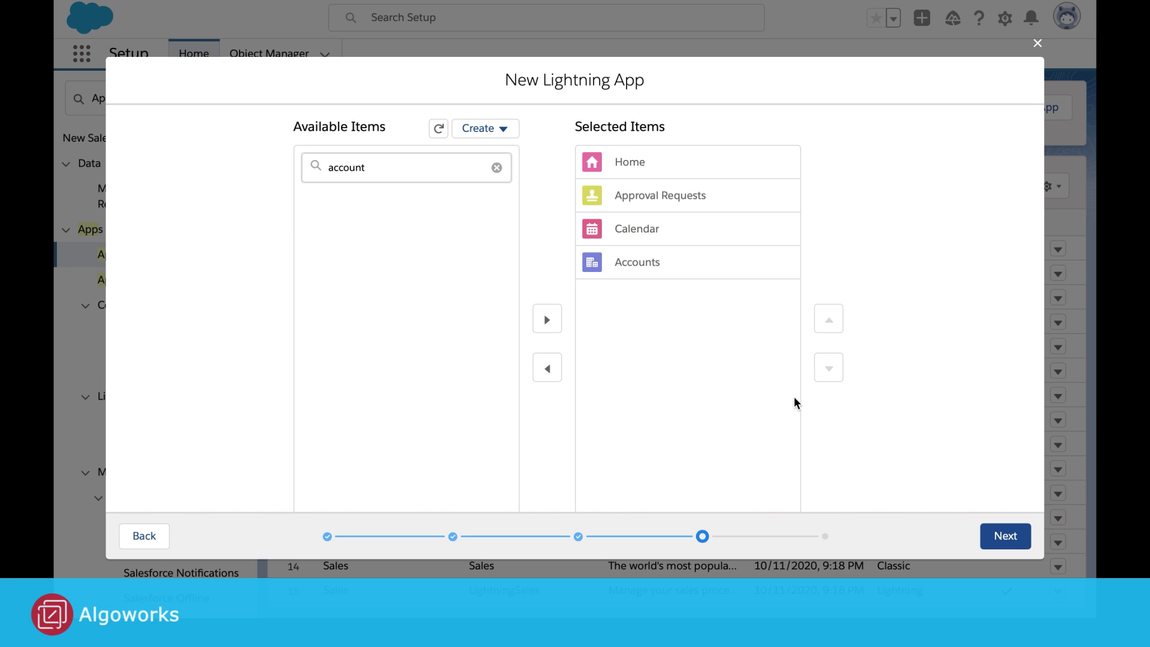
left_click(999, 534)
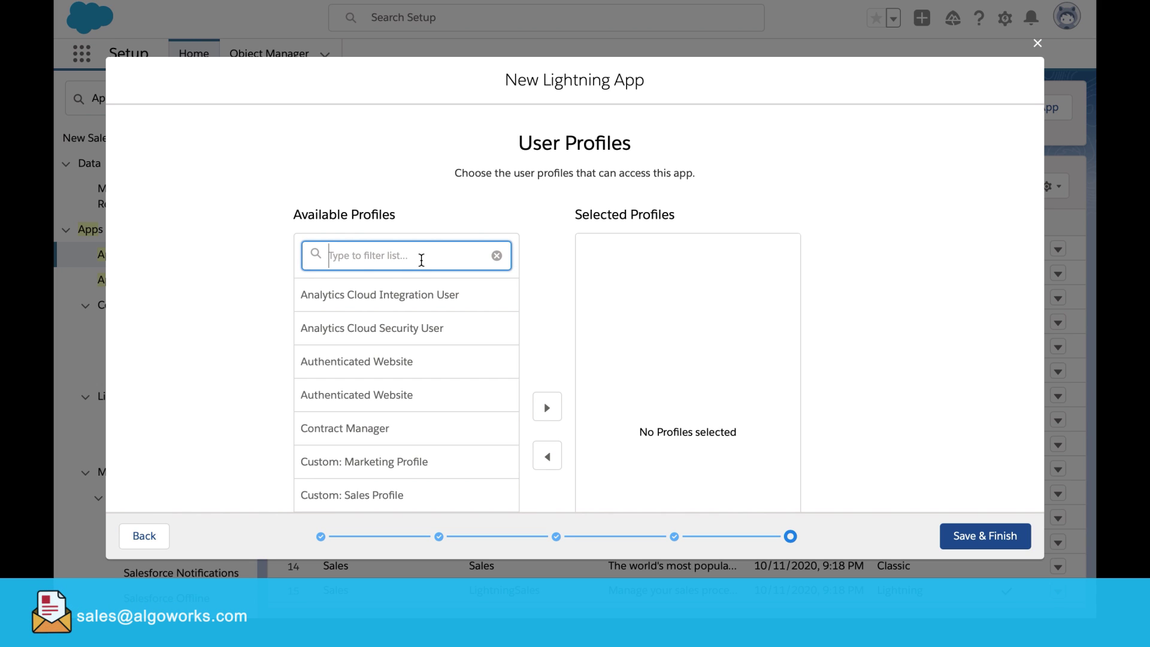
type("syst")
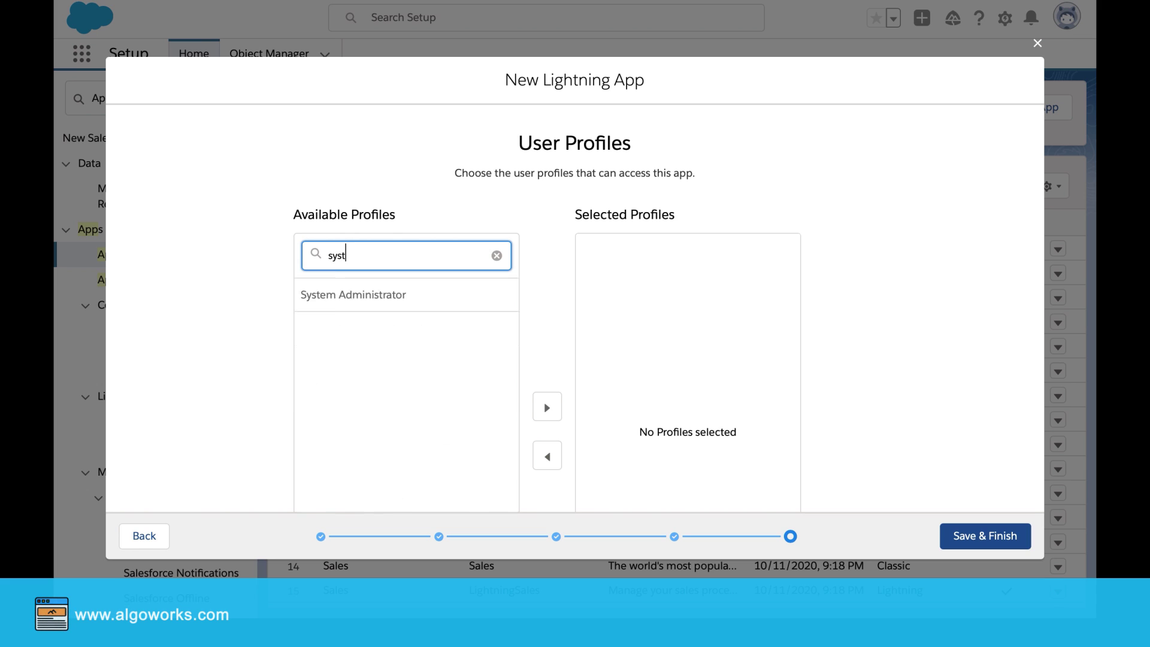
type("em")
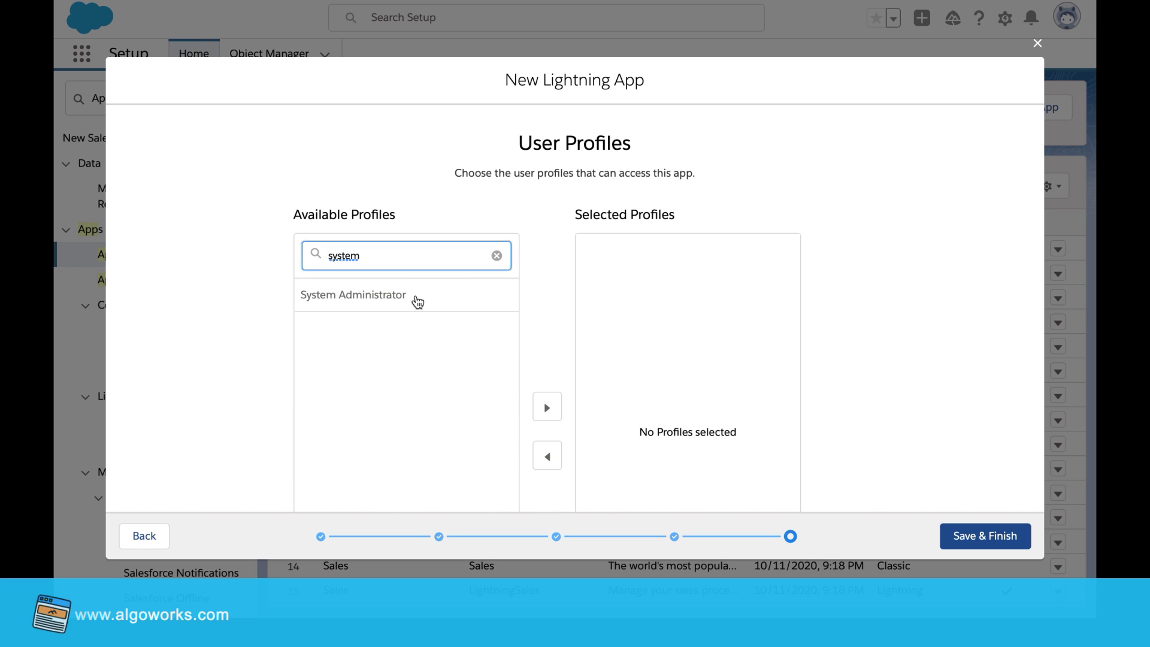
Move System Administrator to Selected Profiles, clear the filter, and save the IT Services app
left_click(413, 299)
left_click(550, 416)
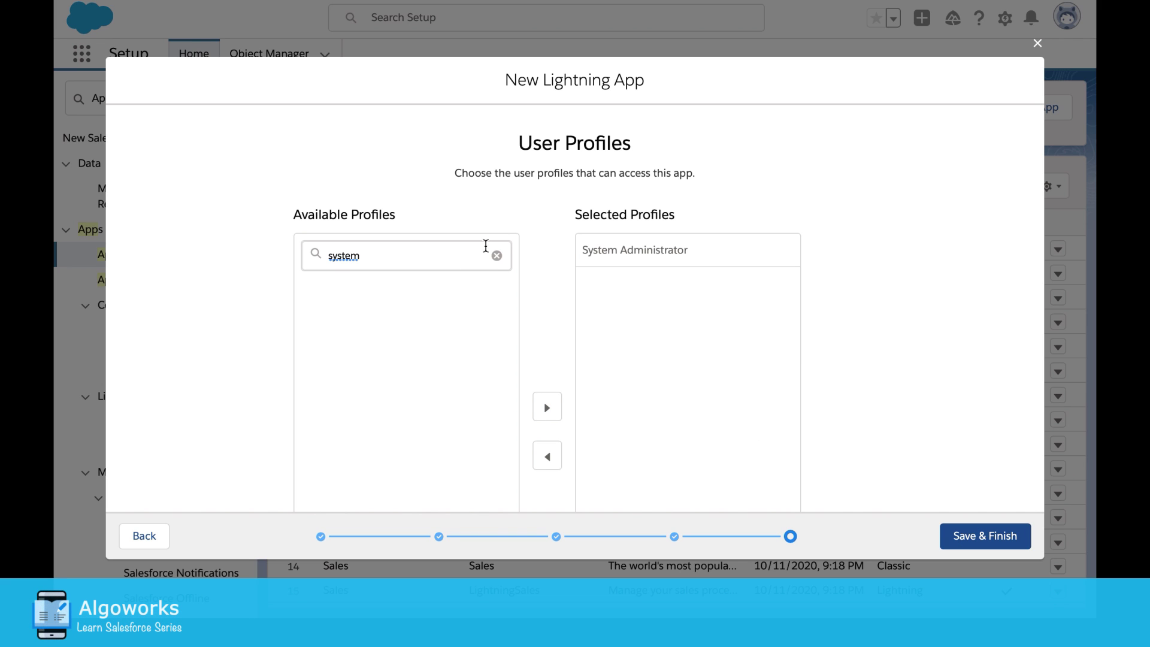
left_click(496, 258)
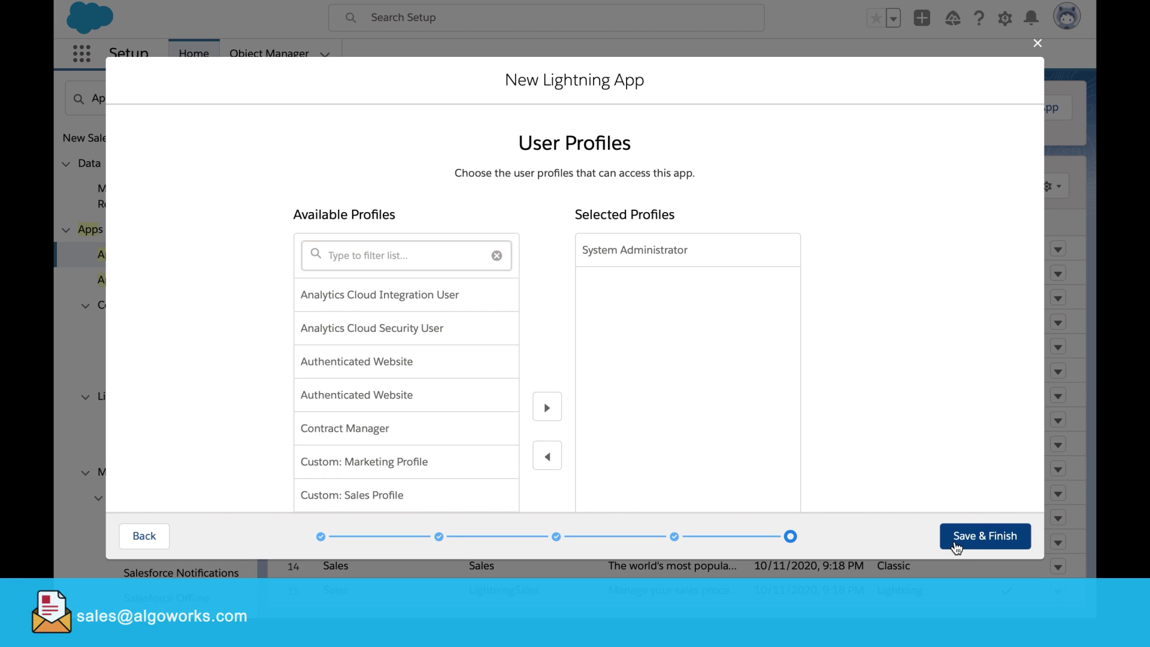
left_click(971, 545)
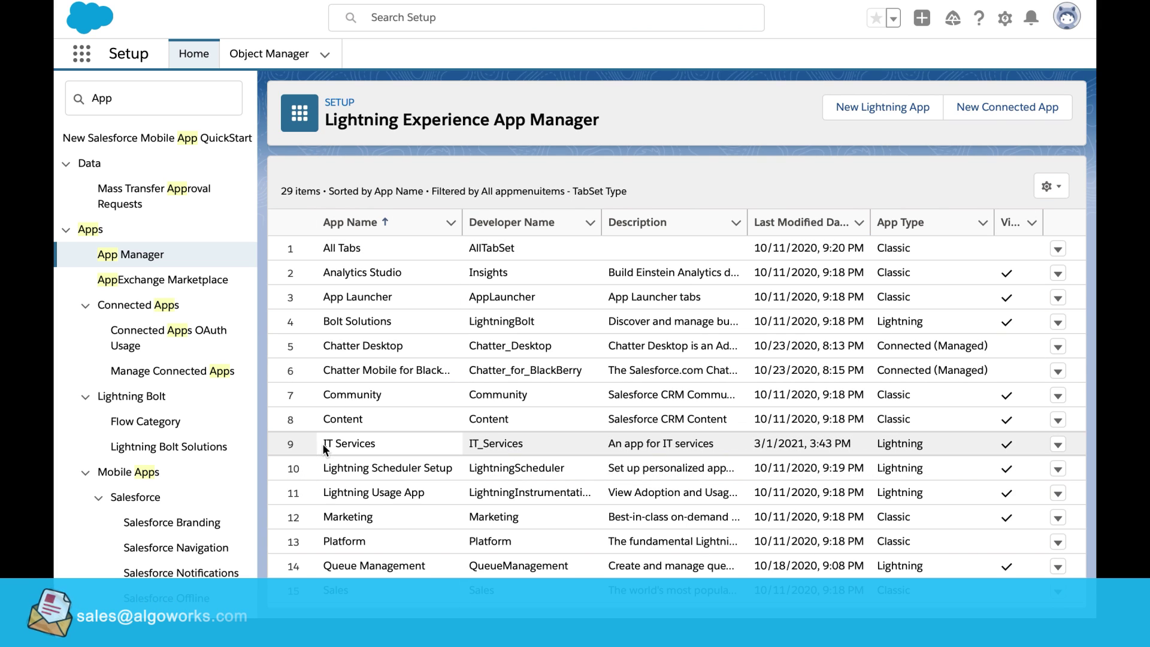
Select the IT Services row in App Manager and clear the Quick Find search box
left_click(400, 443)
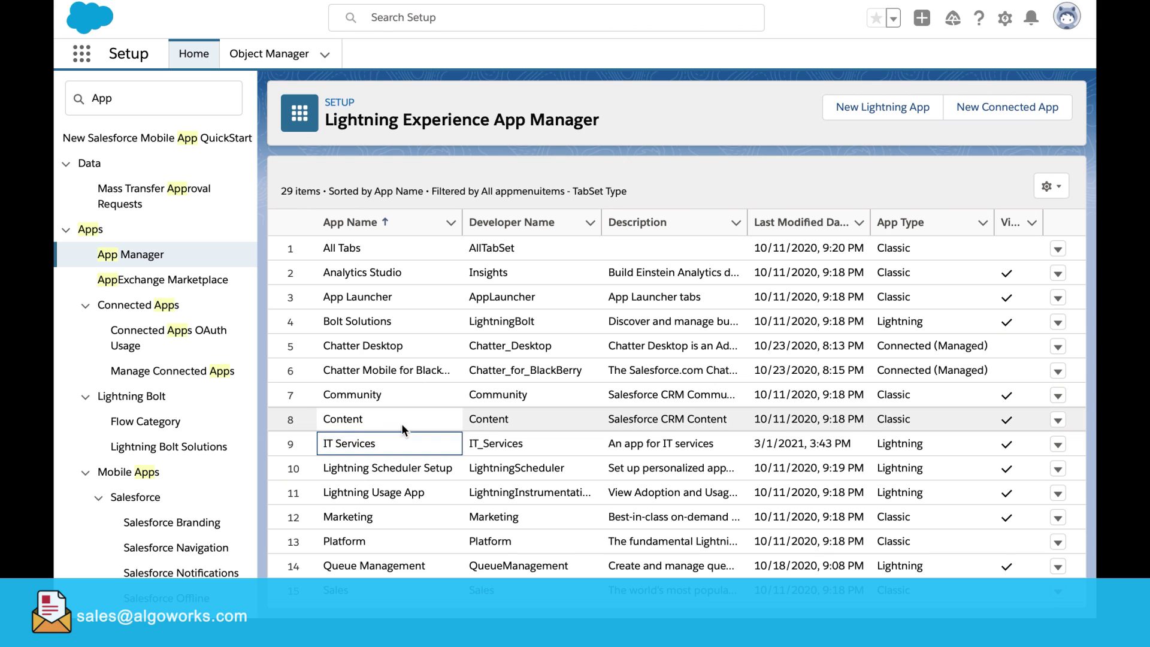
left_click(398, 416)
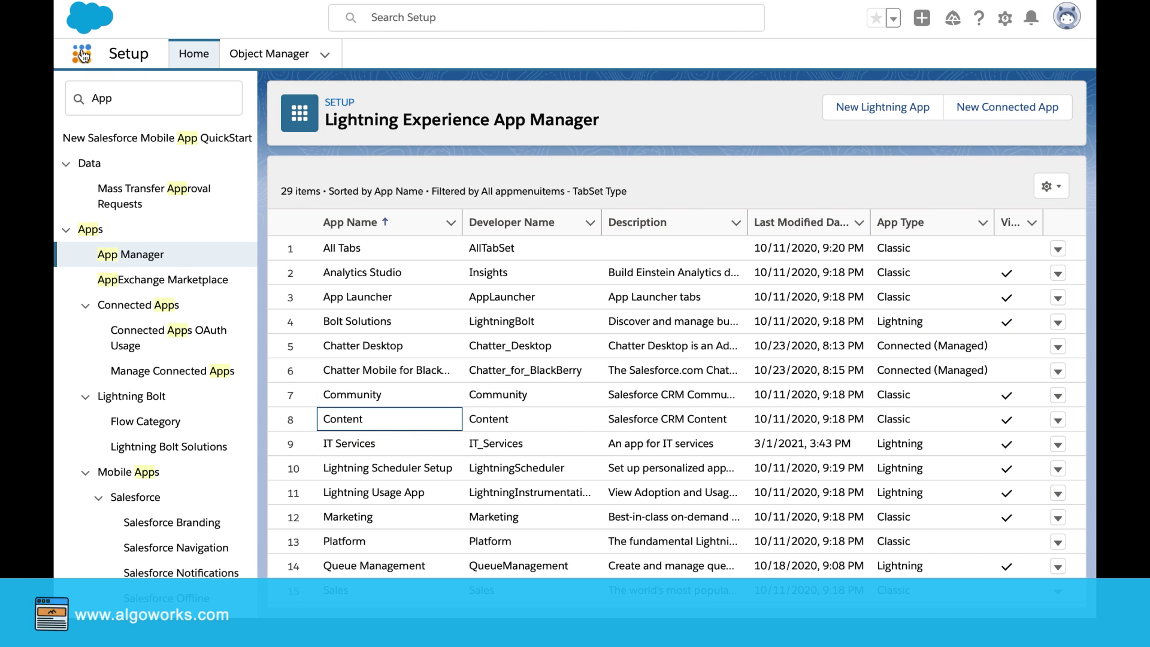
double_click(128, 97)
key("BackSpace")
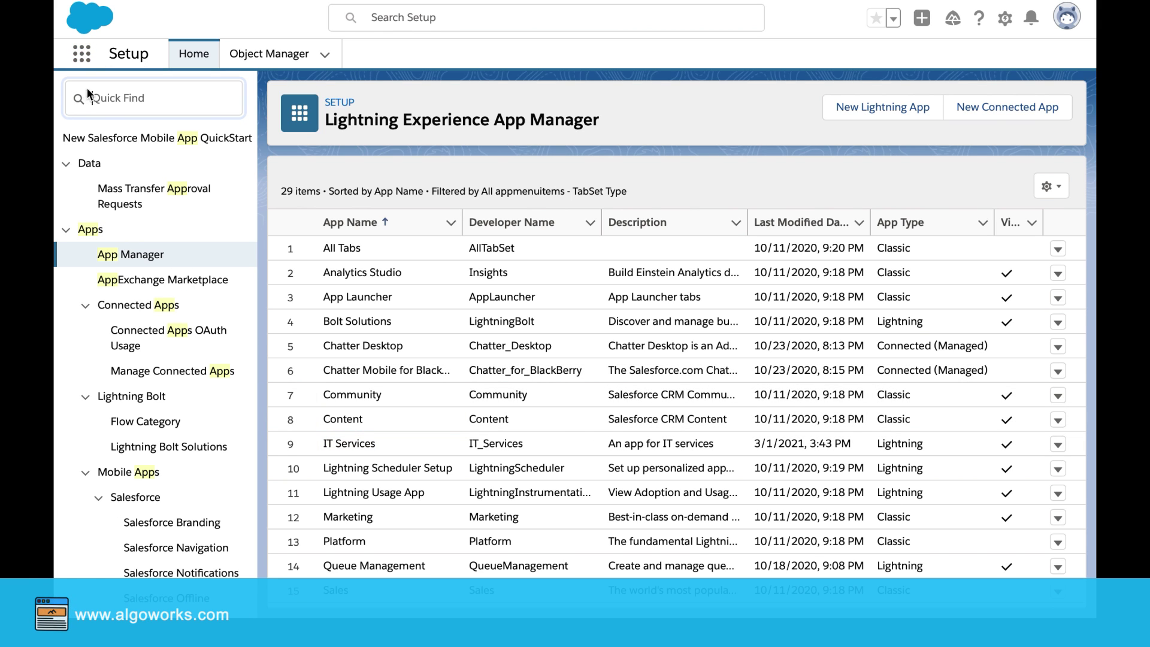
Find IT Services in the App Launcher and open it
left_click(82, 56)
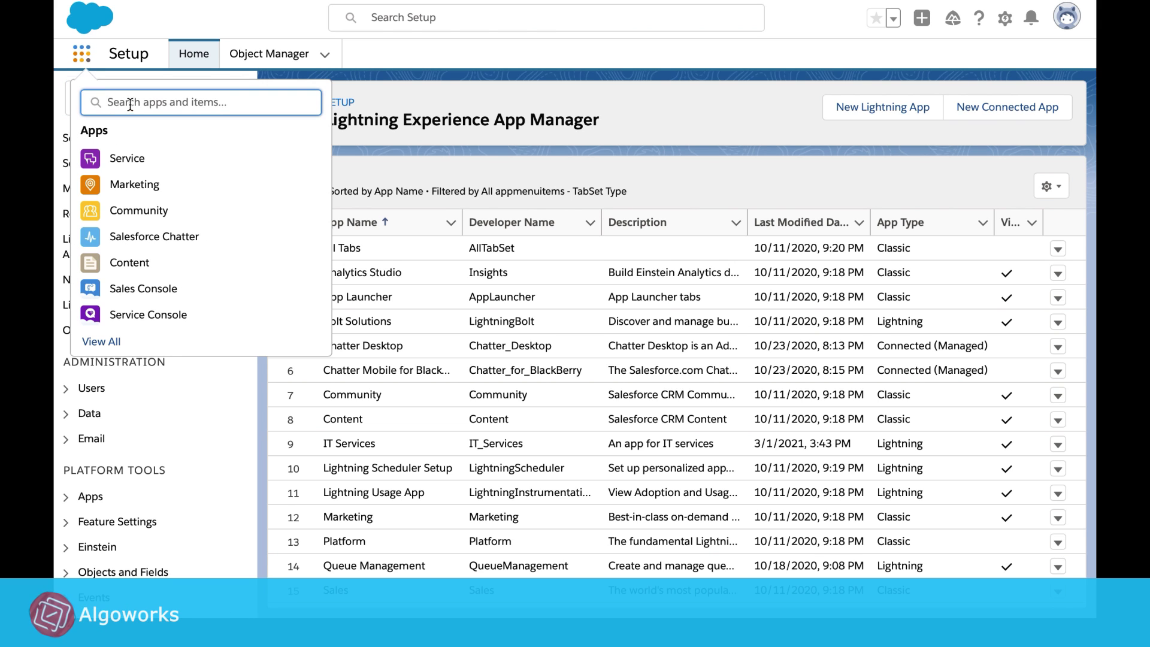
type("l")
type("T")
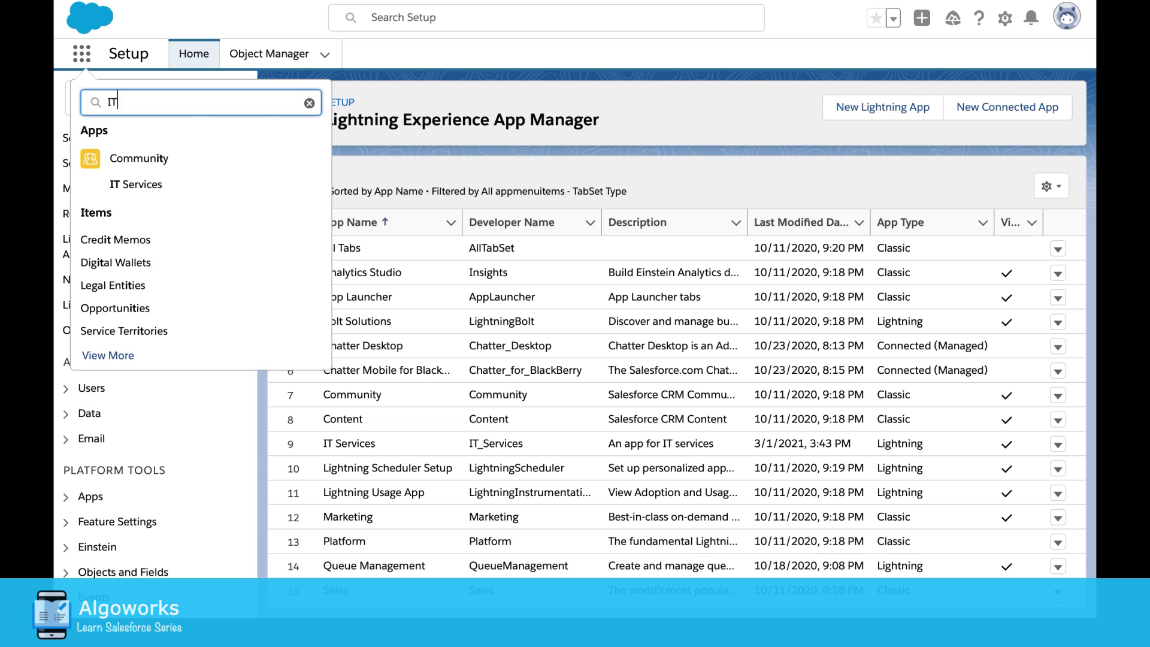
left_click(158, 192)
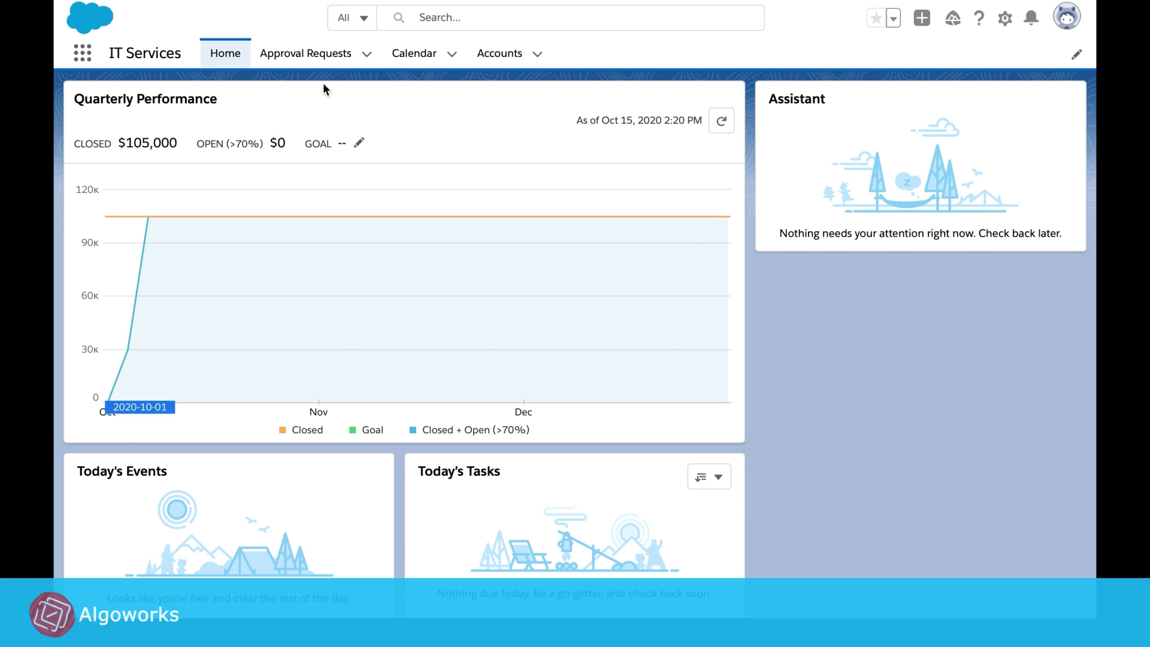
left_click(369, 60)
left_click(453, 56)
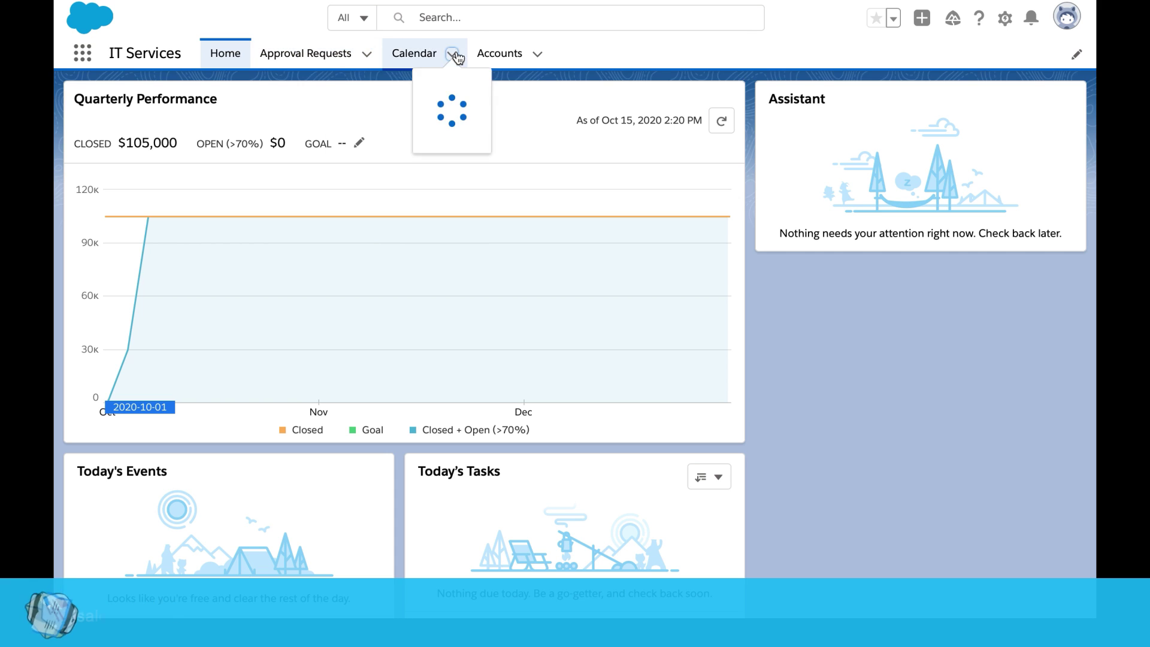
left_click(536, 55)
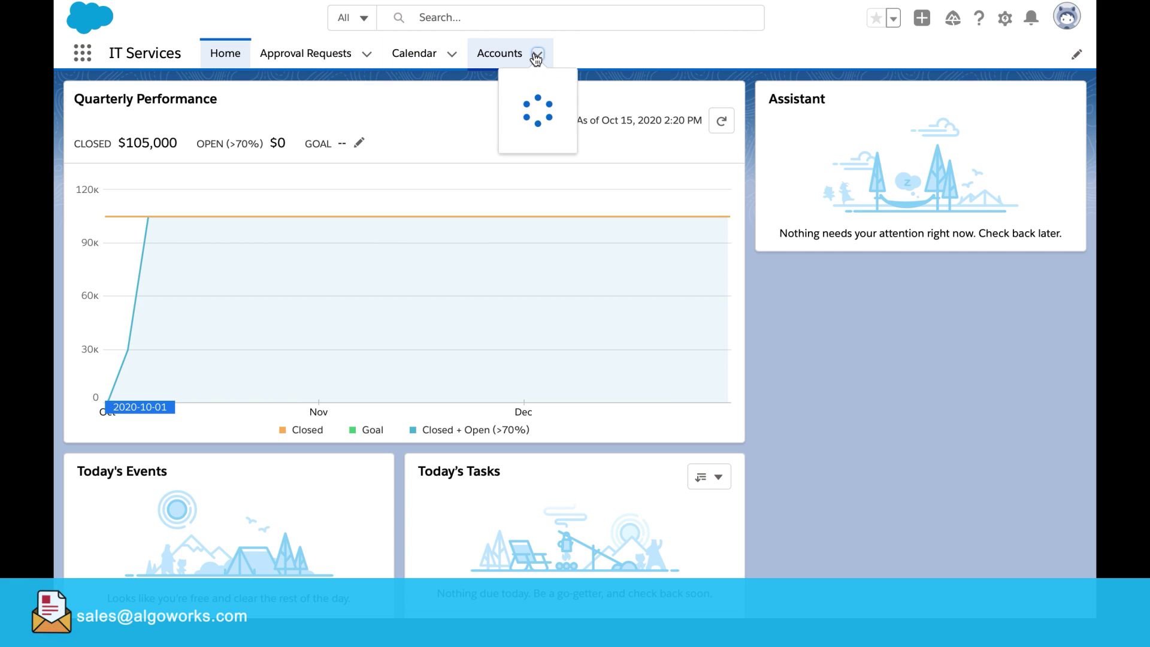
left_click(366, 56)
left_click(452, 56)
left_click(492, 55)
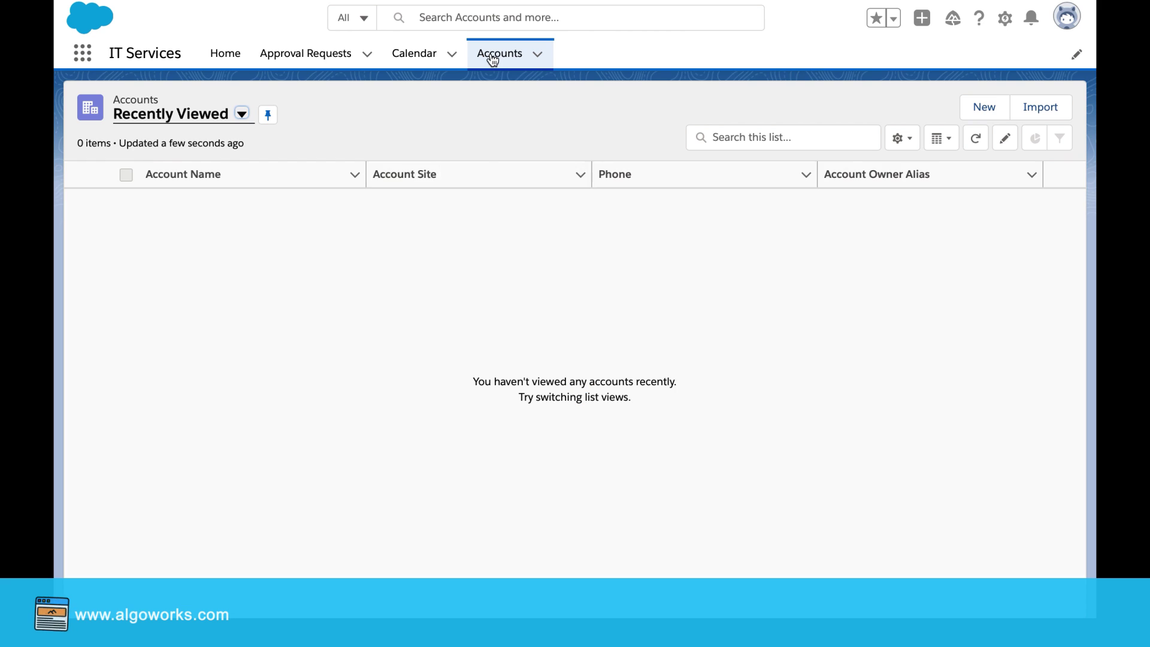
left_click(223, 56)
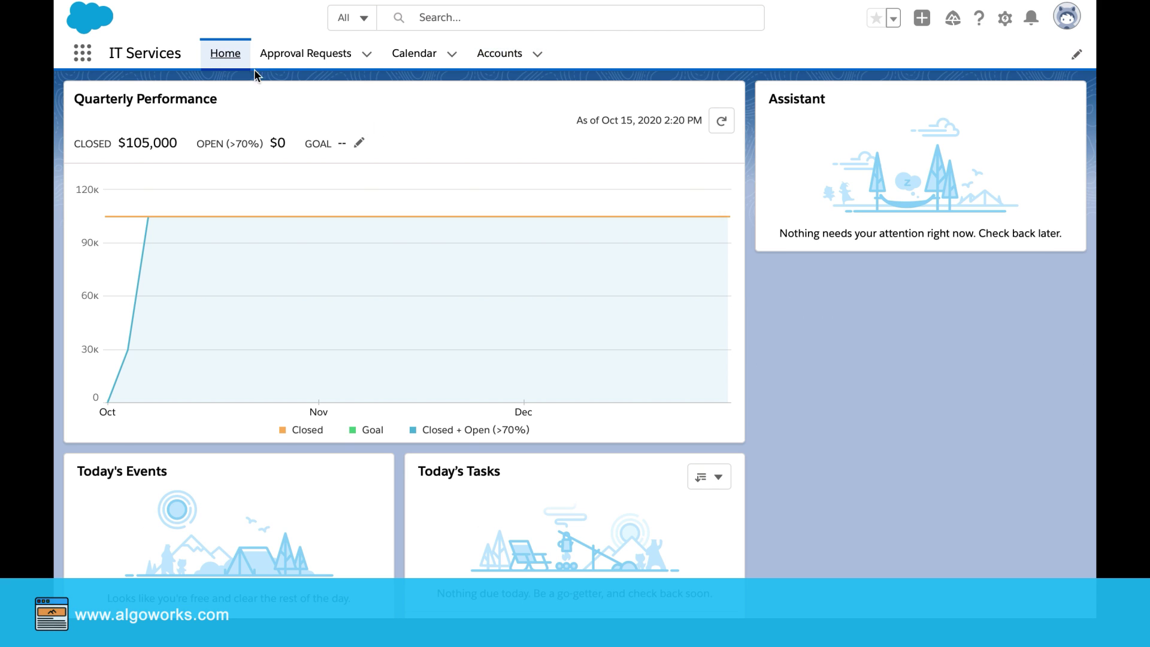